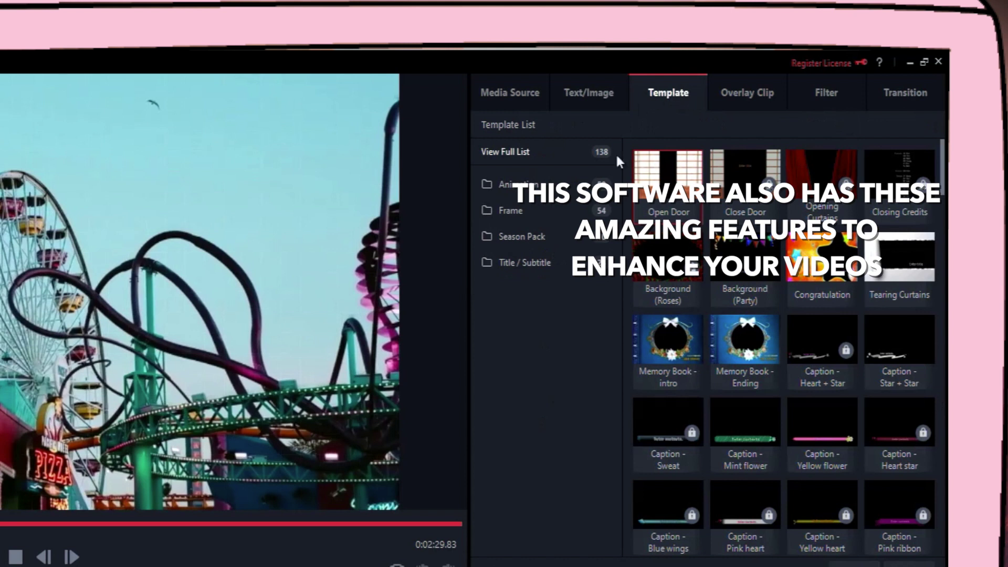
left_click(518, 184)
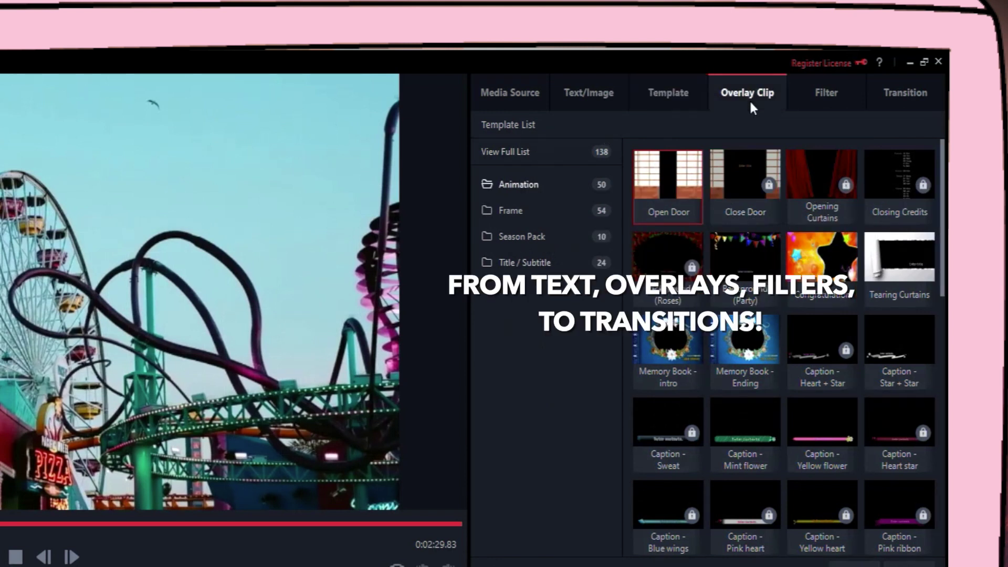
left_click(752, 107)
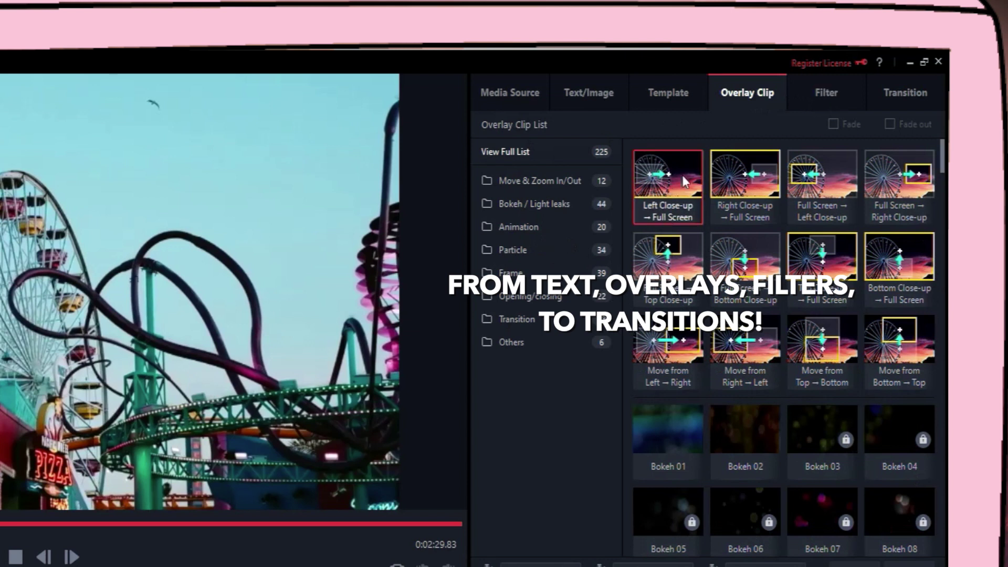
- Apply the Camera/Film color filter to the clip with gamma at its minimum and exposure at -11
left_click(832, 90)
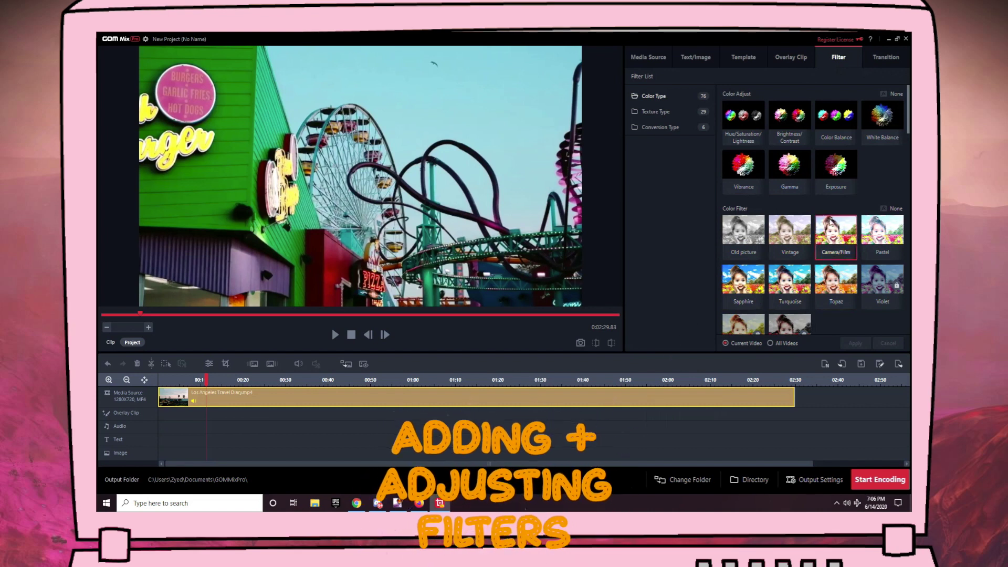
left_click(847, 230)
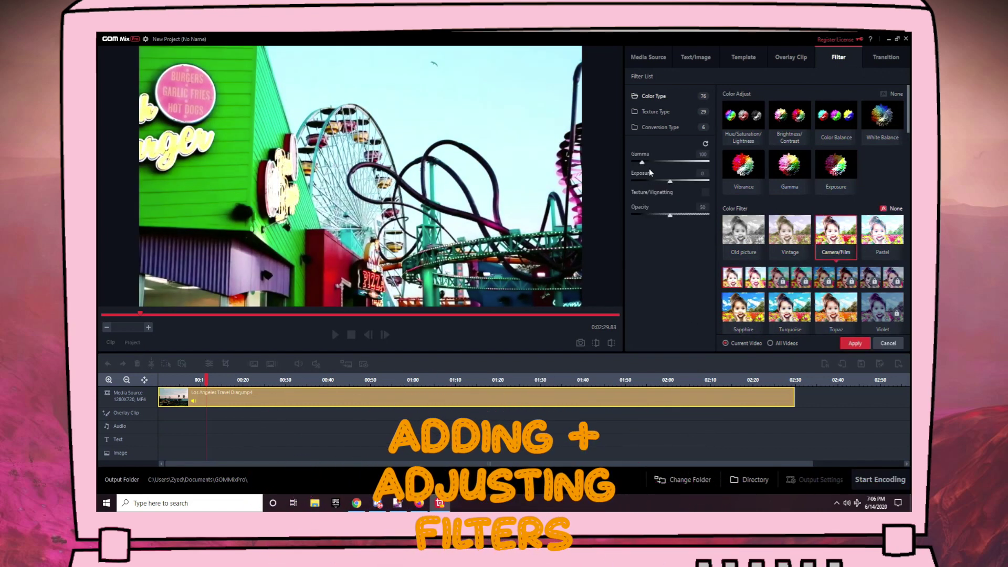
mouse_move(643, 161)
left_mouse_down()
mouse_move(657, 161)
mouse_move(629, 160)
left_mouse_up()
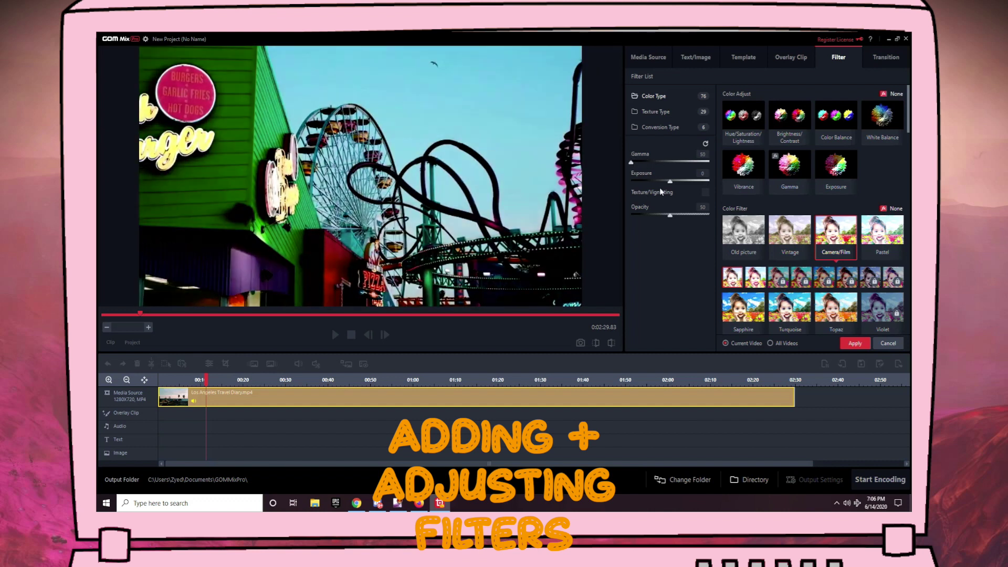
mouse_move(669, 182)
left_mouse_down()
mouse_move(683, 184)
mouse_move(666, 184)
left_mouse_up()
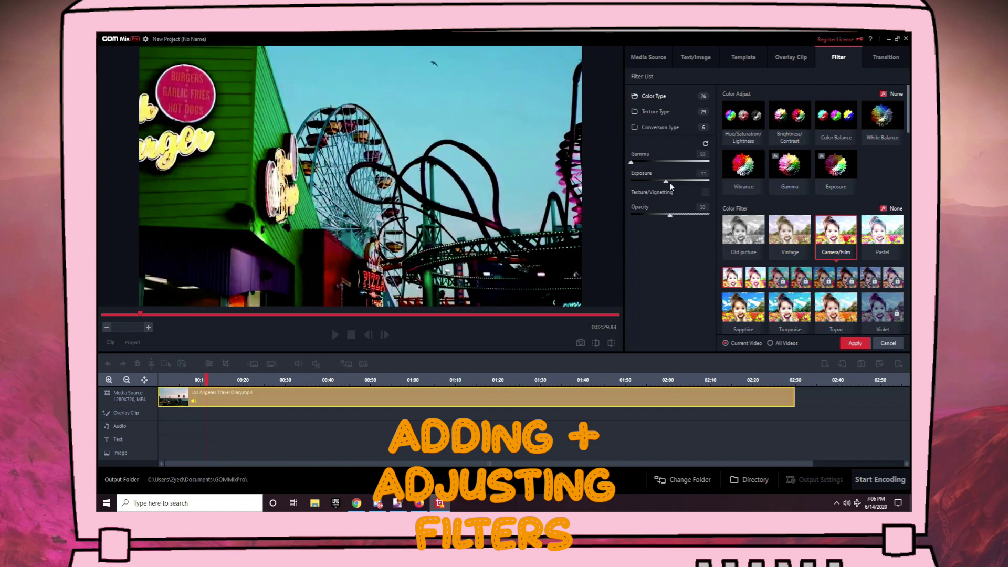
left_click(851, 346)
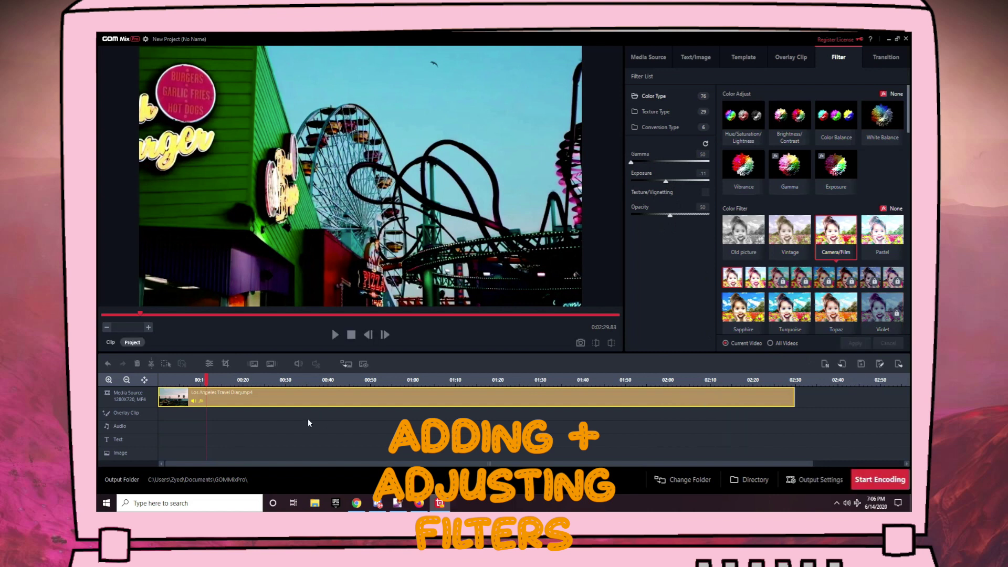
- Split the Los Angeles Travel Diary clip at about 01:08 on the timeline
left_click(238, 381)
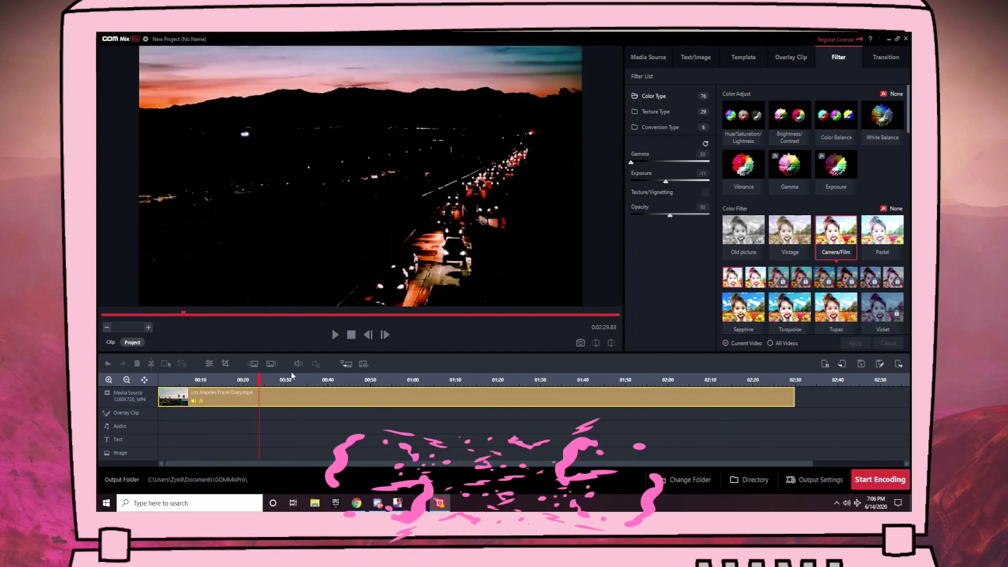
left_click(235, 380)
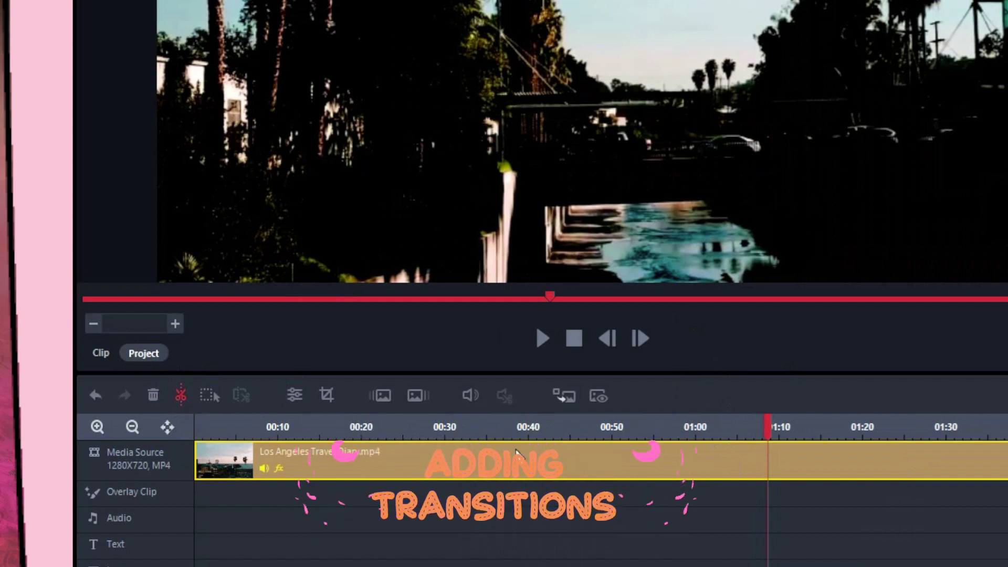
left_click(151, 363)
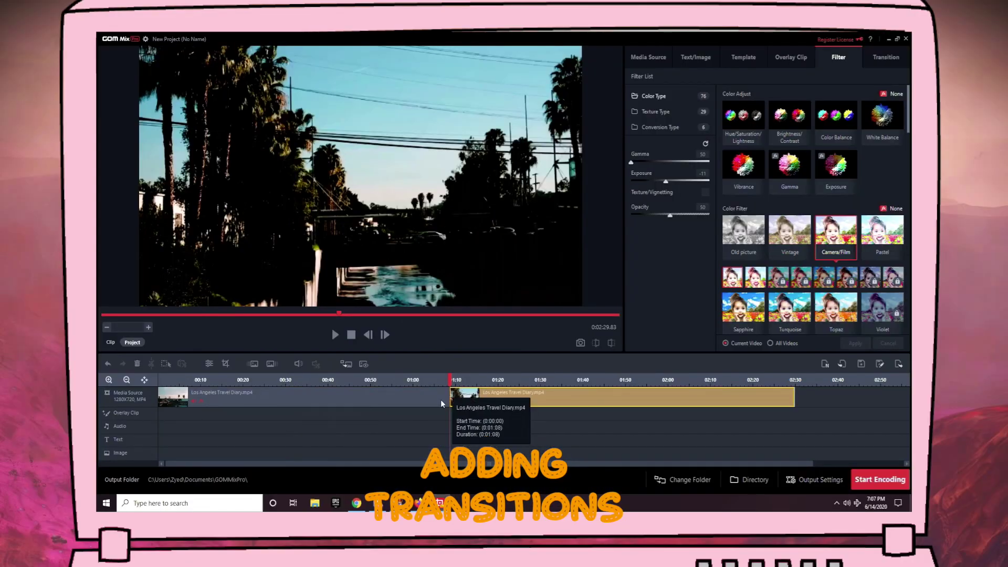
- Apply the Split Crosswise transition between the two clip segments and play it back
left_click(889, 60)
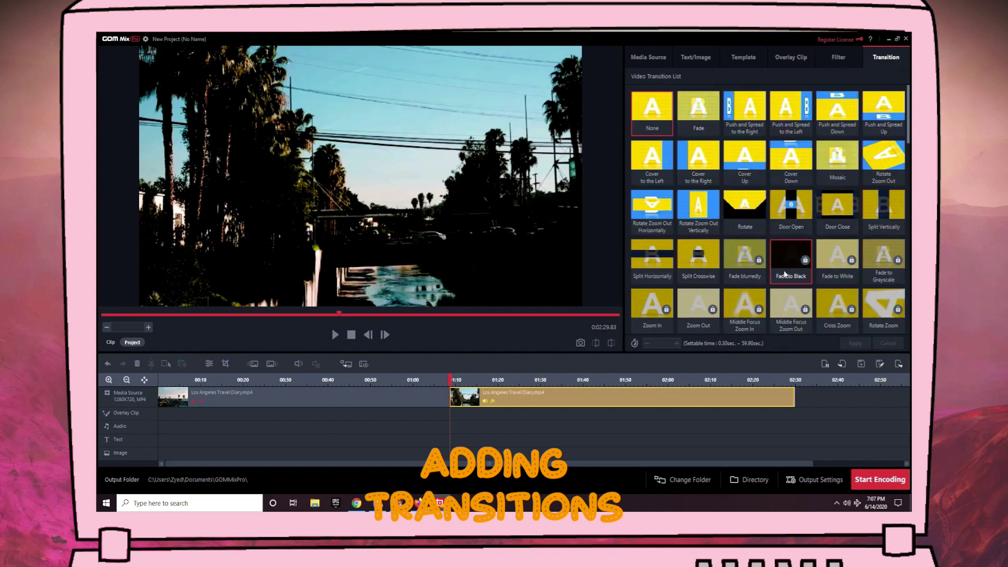
left_click(698, 257)
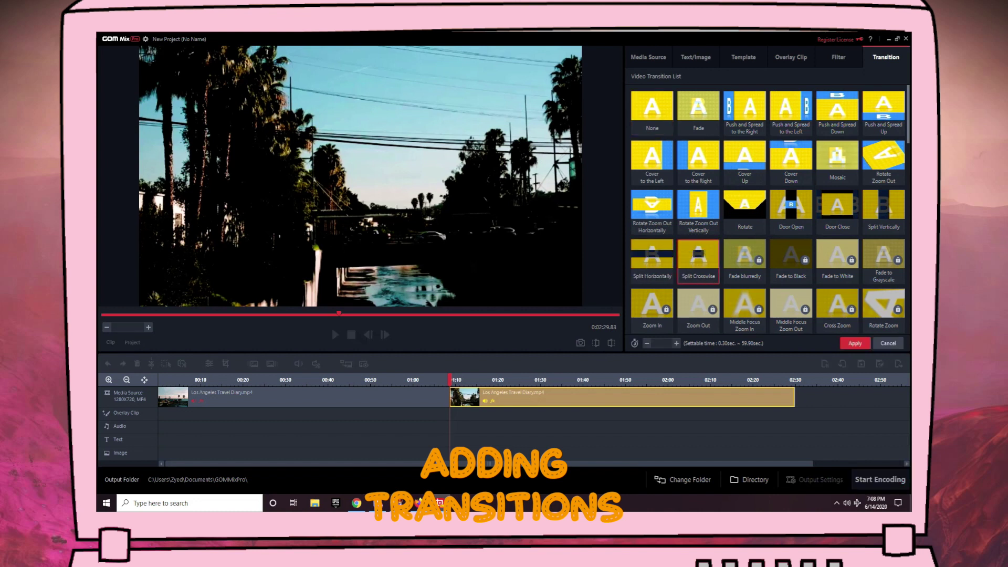
left_click(855, 344)
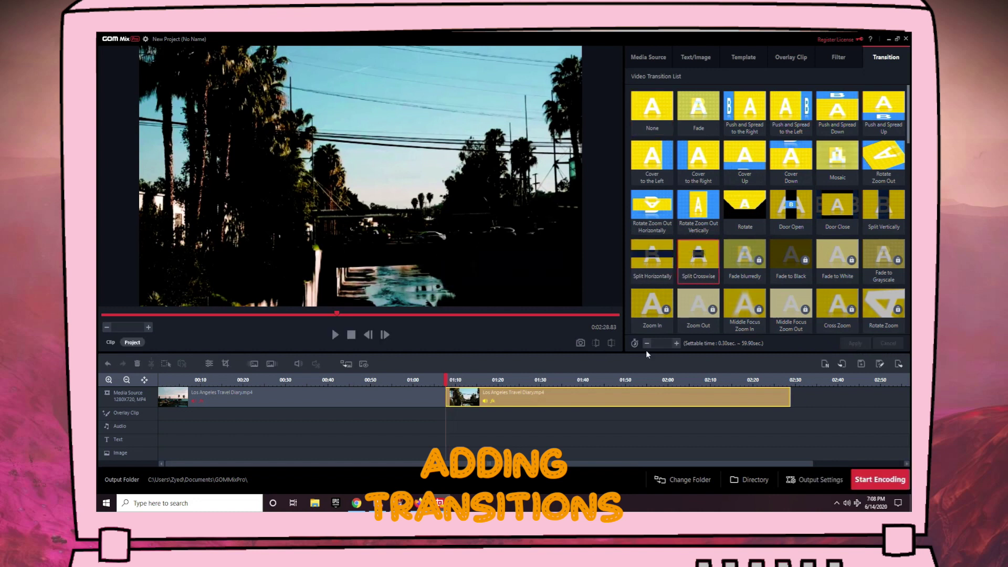
left_click(334, 336)
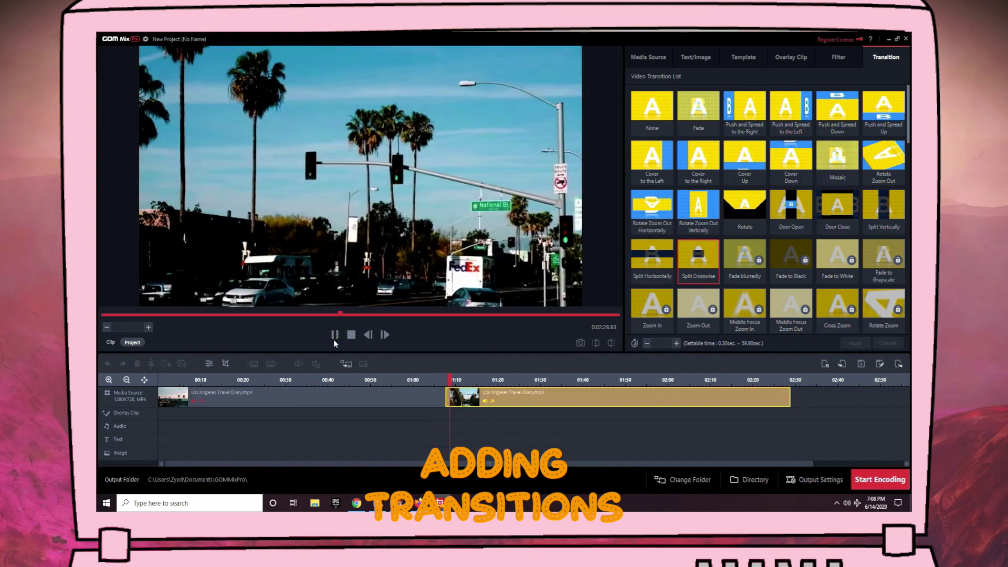
left_click(335, 336)
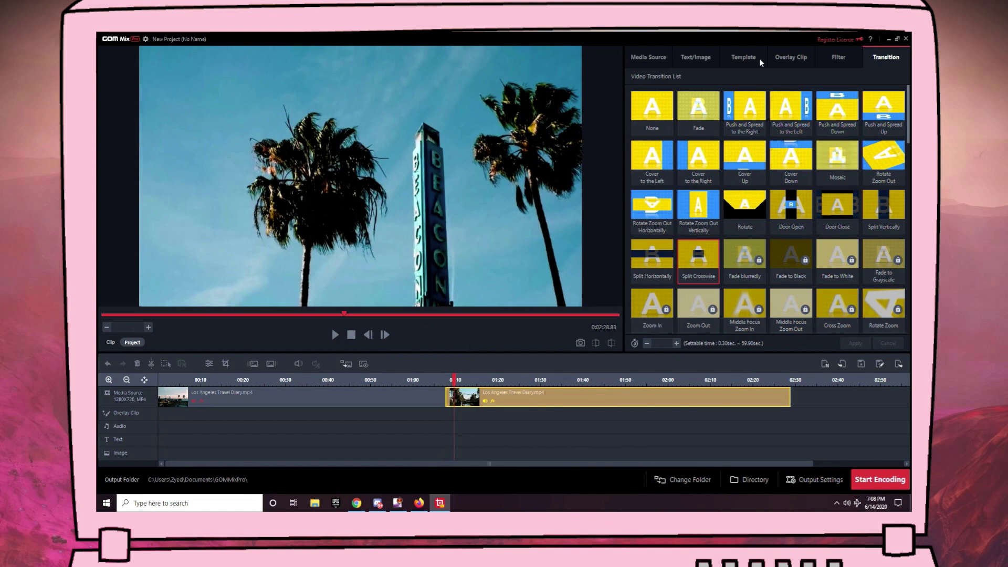
- Add a text caption over the Beacon sign scene reading "Beacon Park, Los Angeles"
left_click(692, 58)
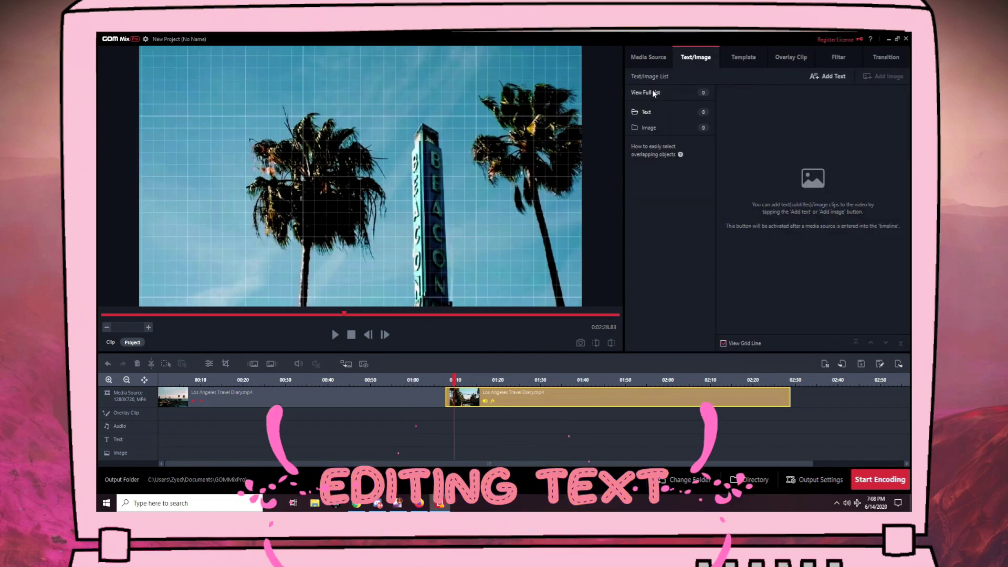
left_click(828, 76)
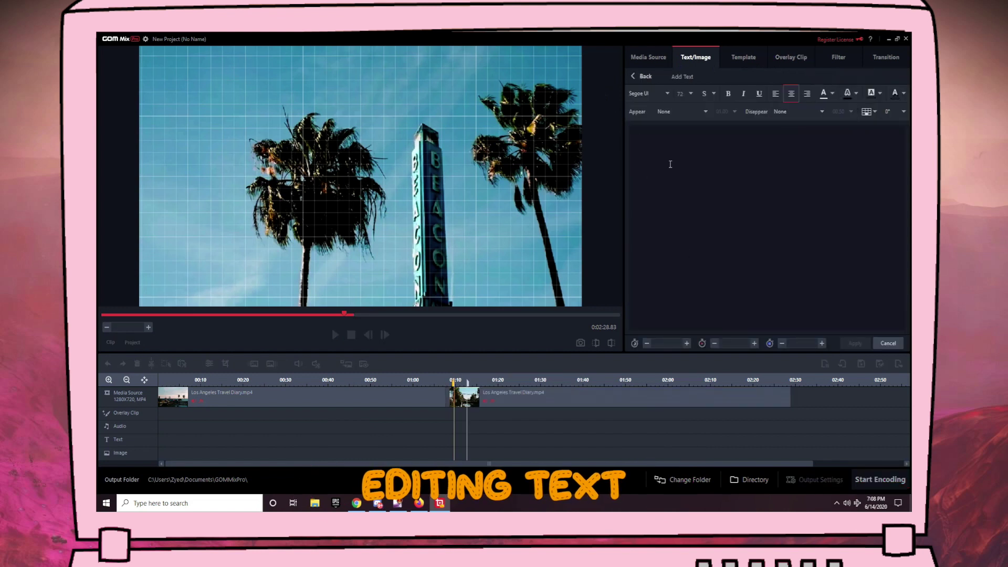
type("Be")
type("acon, L")
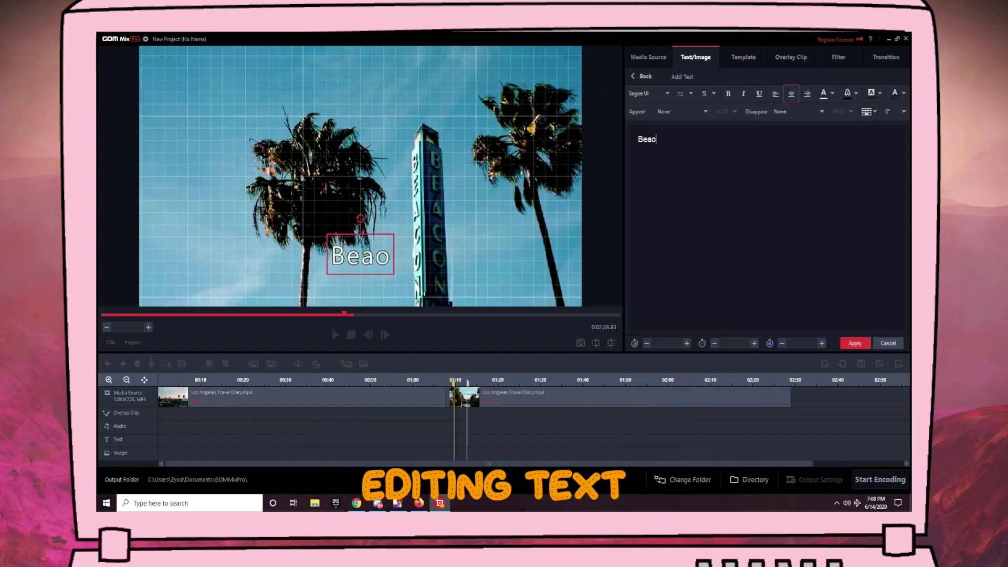
key("BackSpace")
key("BackSpace")
key("BackSpace")
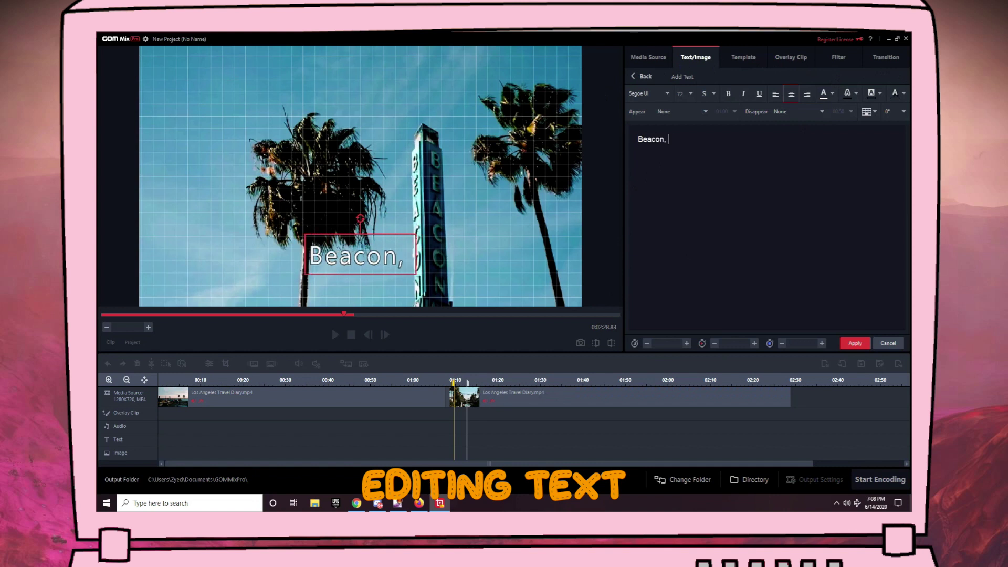
type("Park, Los A")
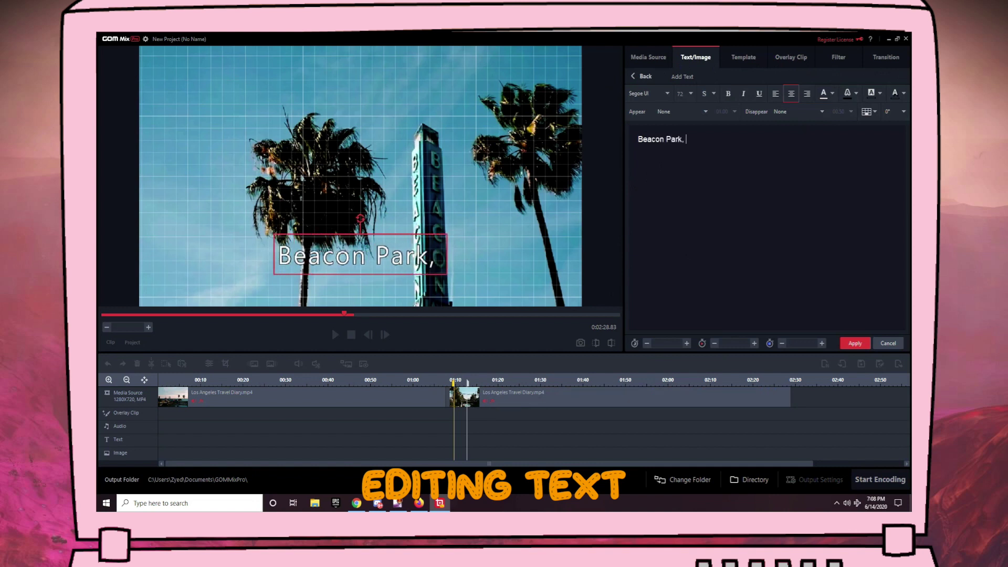
type("ngeles")
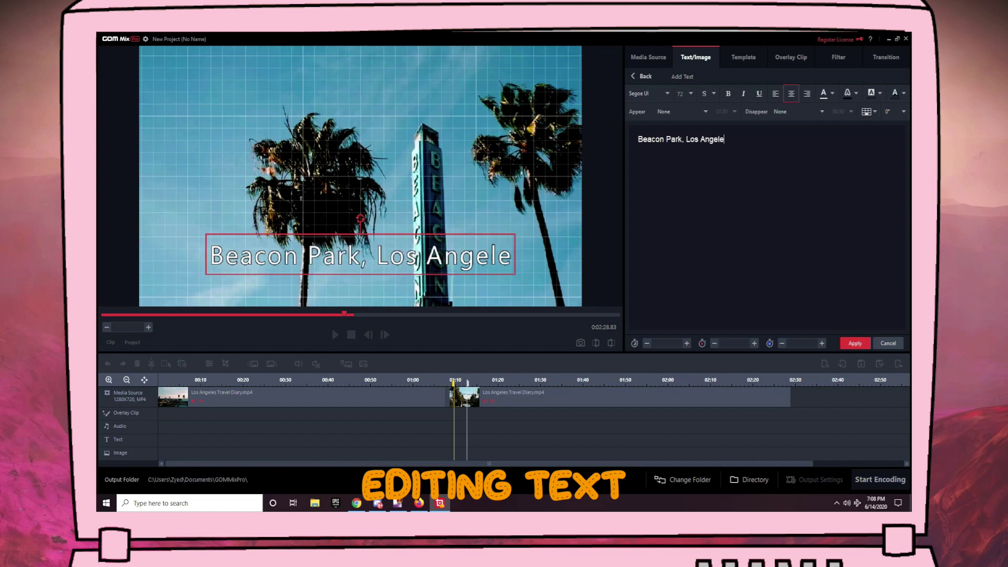
- Try the Oswald font on the caption, and set it to a bold Source Sans font instead
left_click(654, 93)
left_click(644, 114)
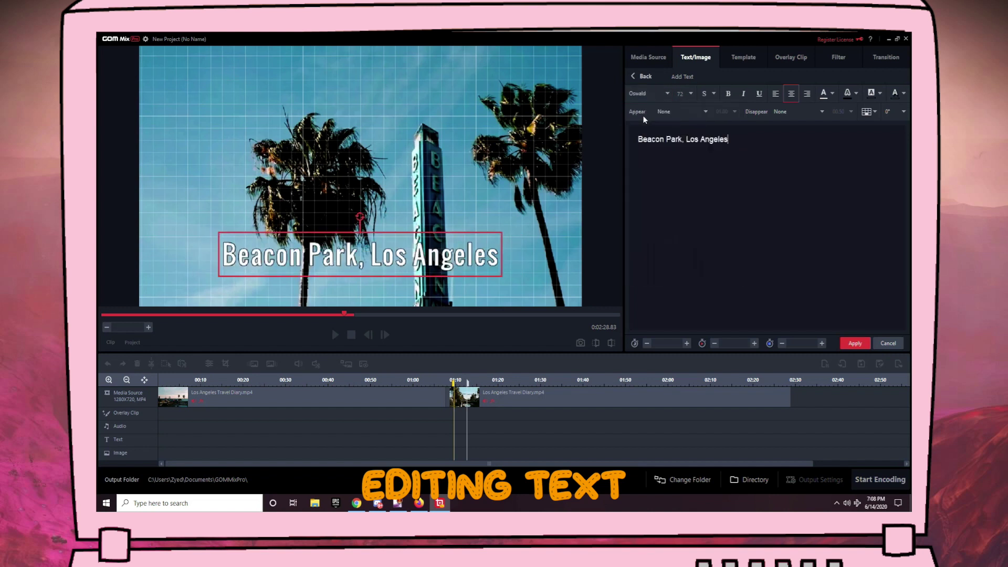
left_click(654, 94)
left_click(725, 239)
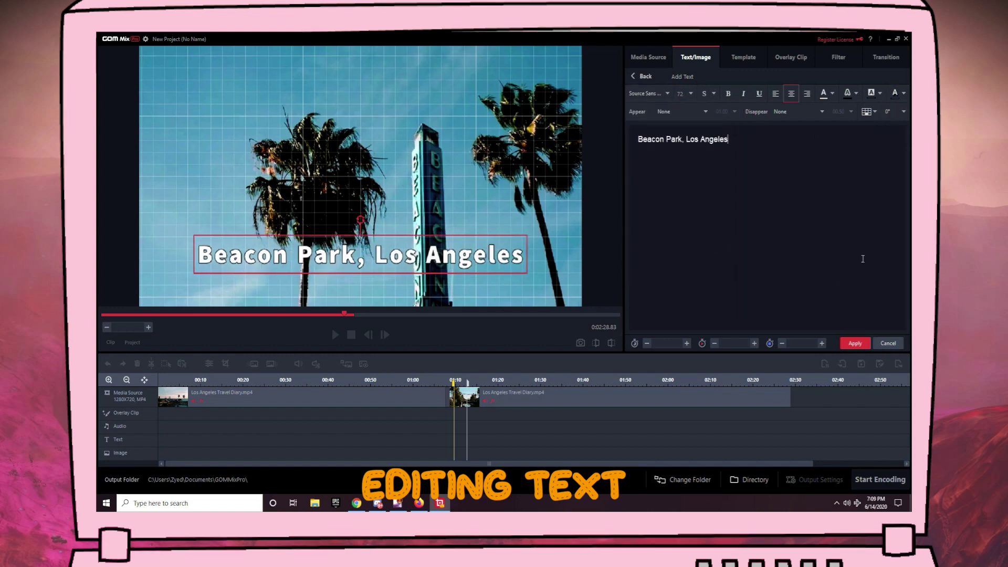
- Italicize the caption, place it in the lower-left corner of the video frame, and apply and preview it
left_click(743, 95)
left_click_drag(439, 260, 390, 293)
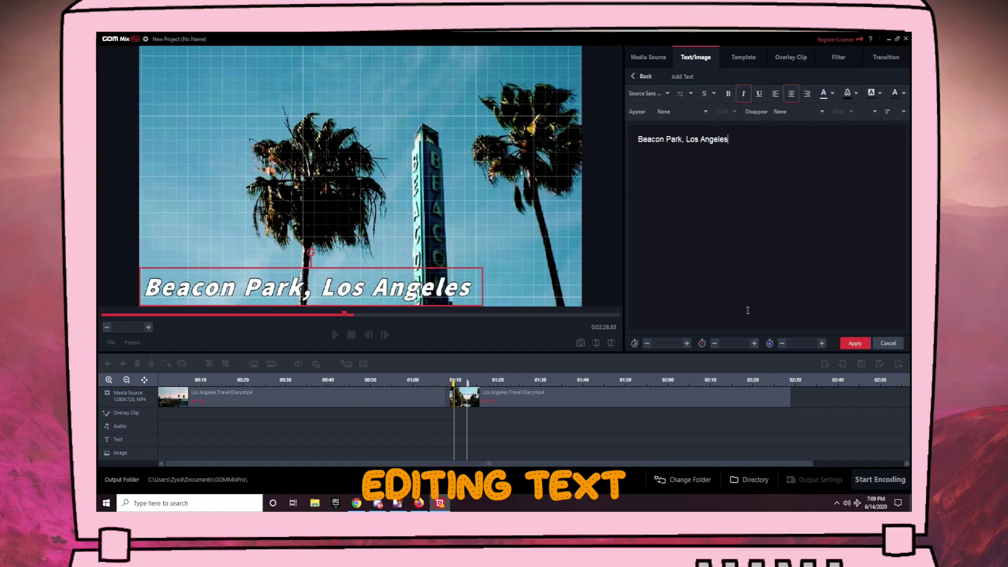
left_click(855, 343)
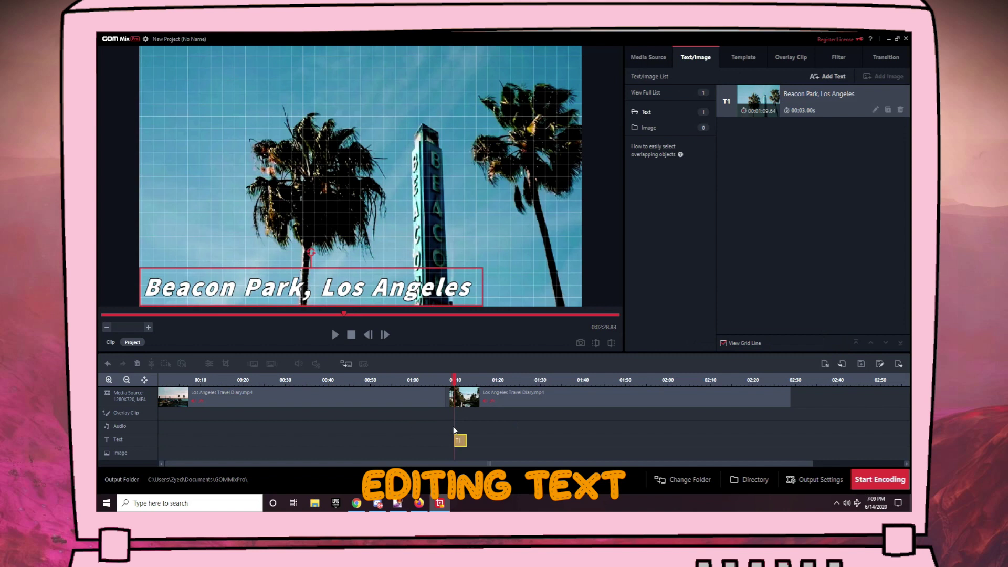
left_click(335, 335)
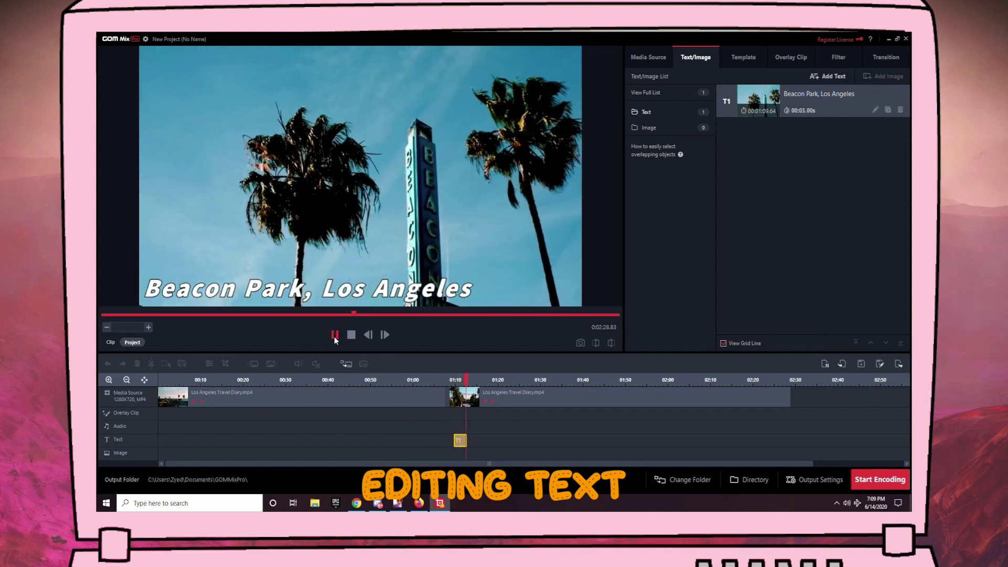
left_click(334, 336)
- Add the Left Close-up → Full Screen overlay, shift it to start at about 01:25, and play it back
left_click(745, 58)
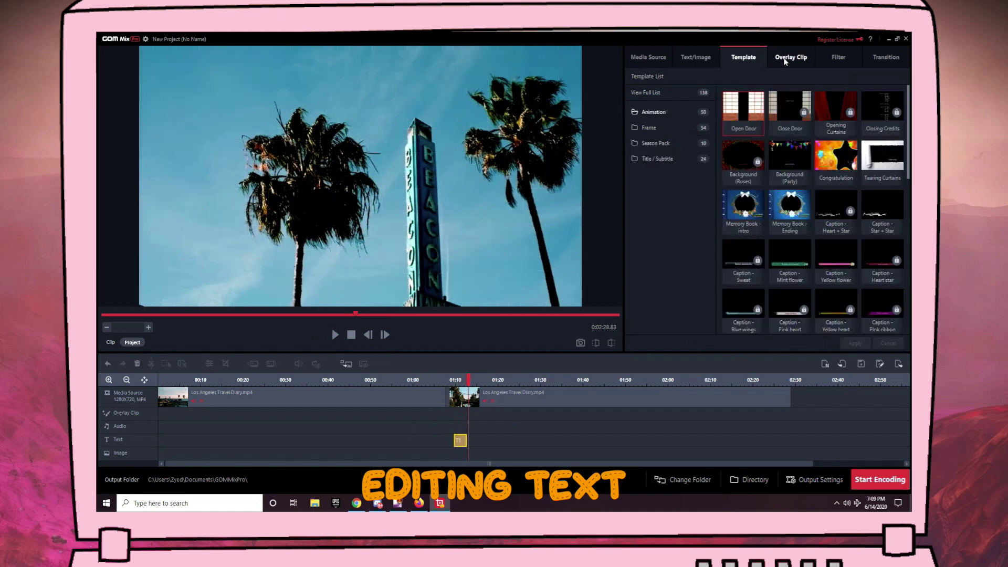
left_click(786, 59)
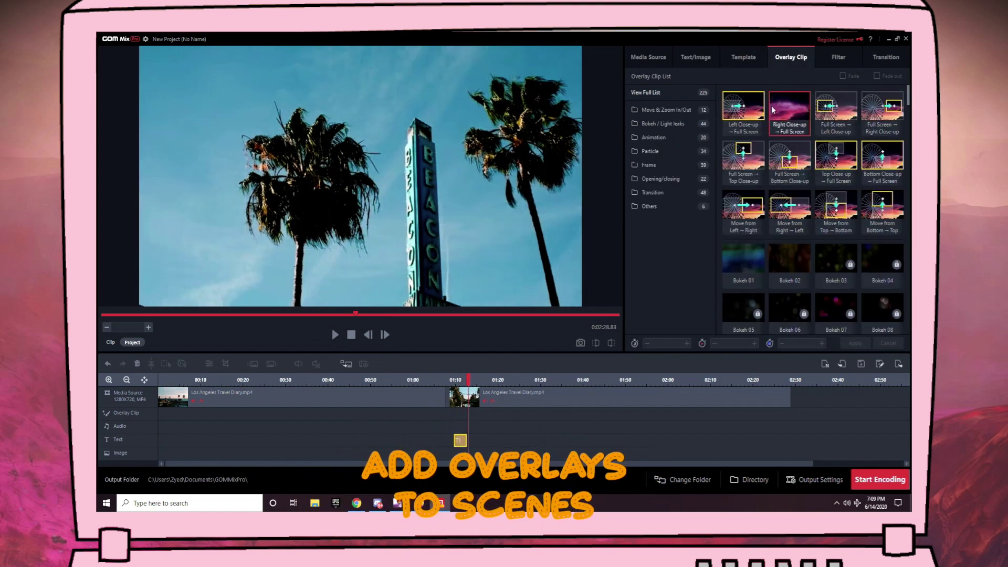
left_click(747, 119)
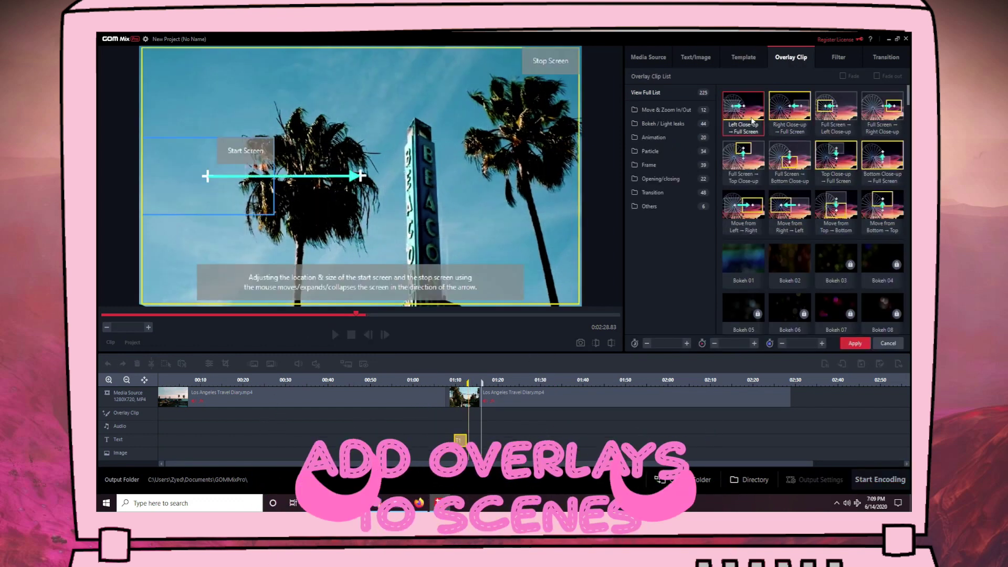
left_click(857, 343)
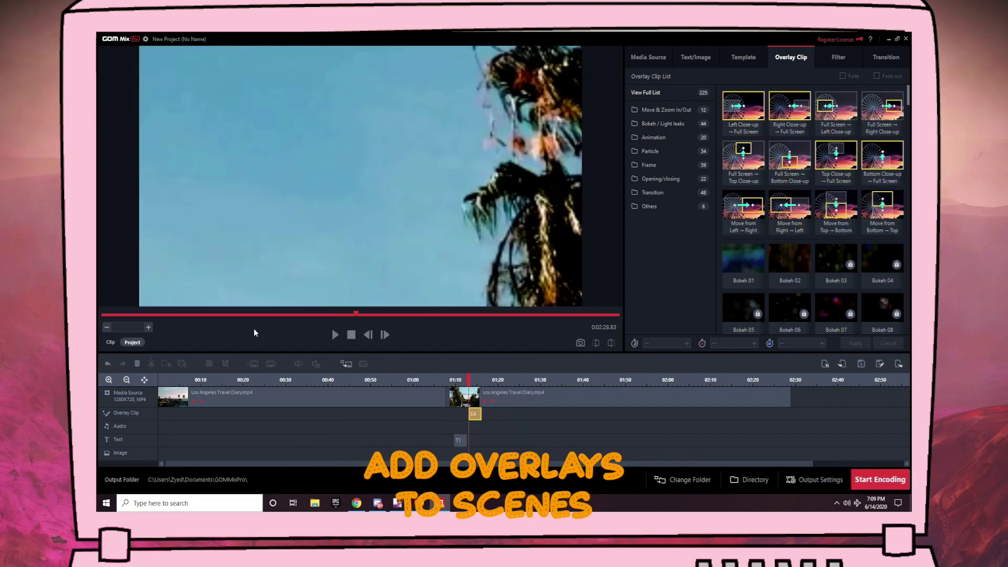
left_click_drag(474, 413, 523, 414)
left_click(339, 338)
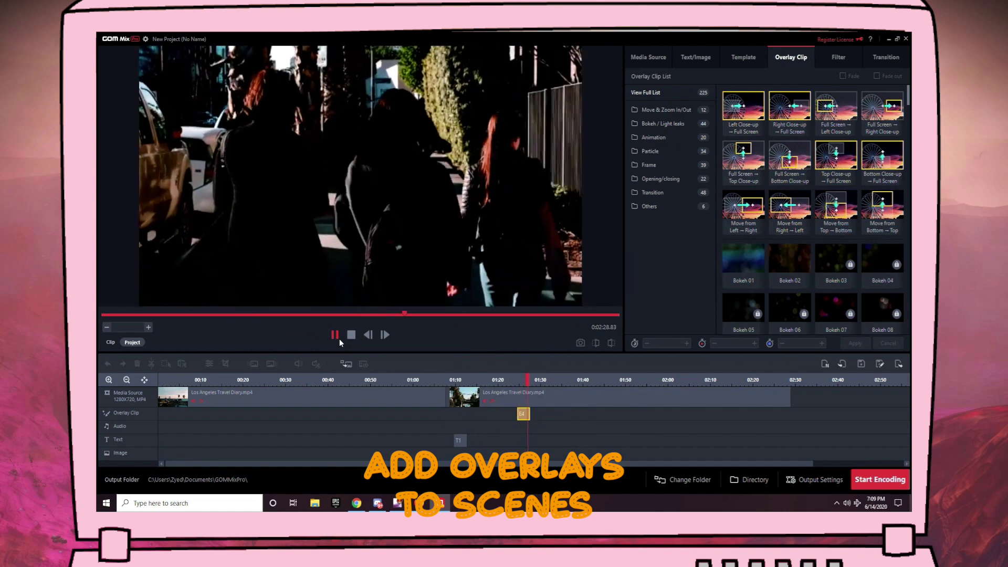
left_click(339, 339)
- Split the second Los Angeles Travel Diary clip at about 01:48 and again at about 01:52
left_click(461, 396)
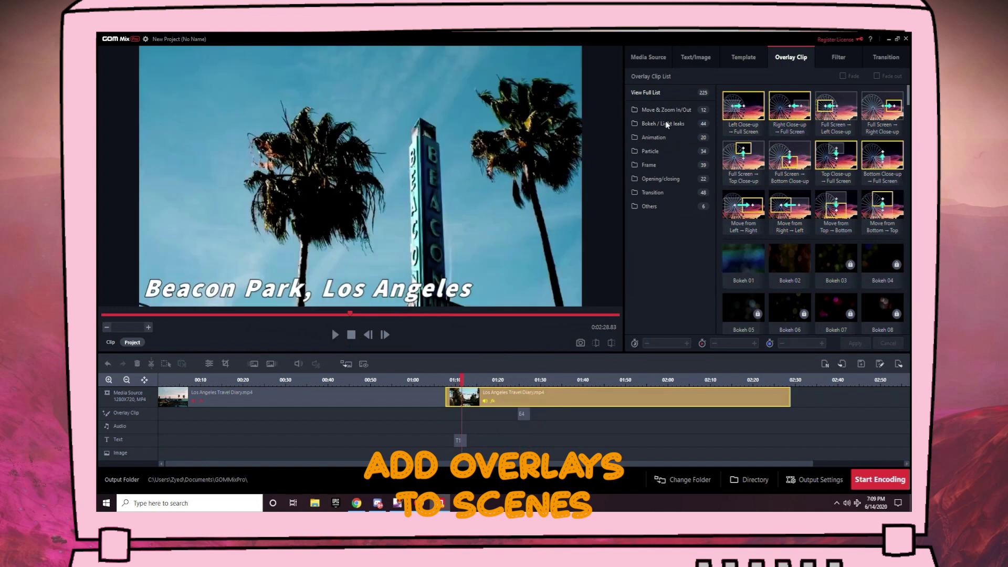
left_click(668, 124)
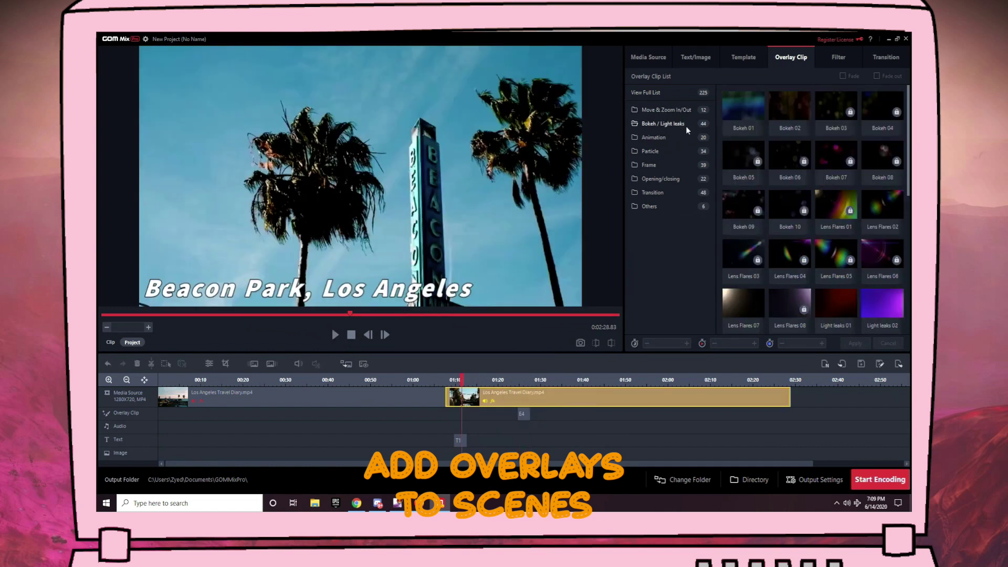
left_click(570, 381)
left_click(621, 382)
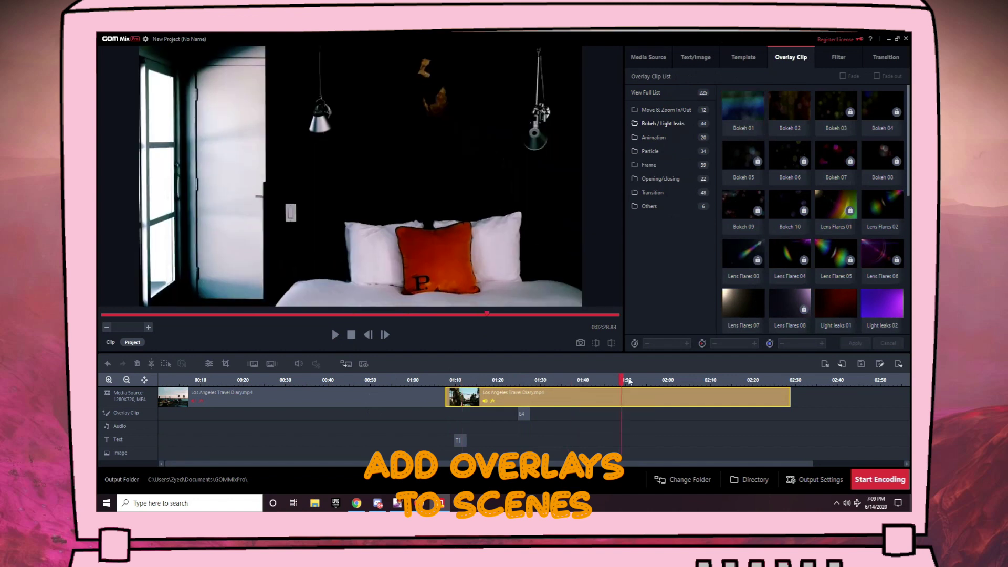
left_click(617, 382)
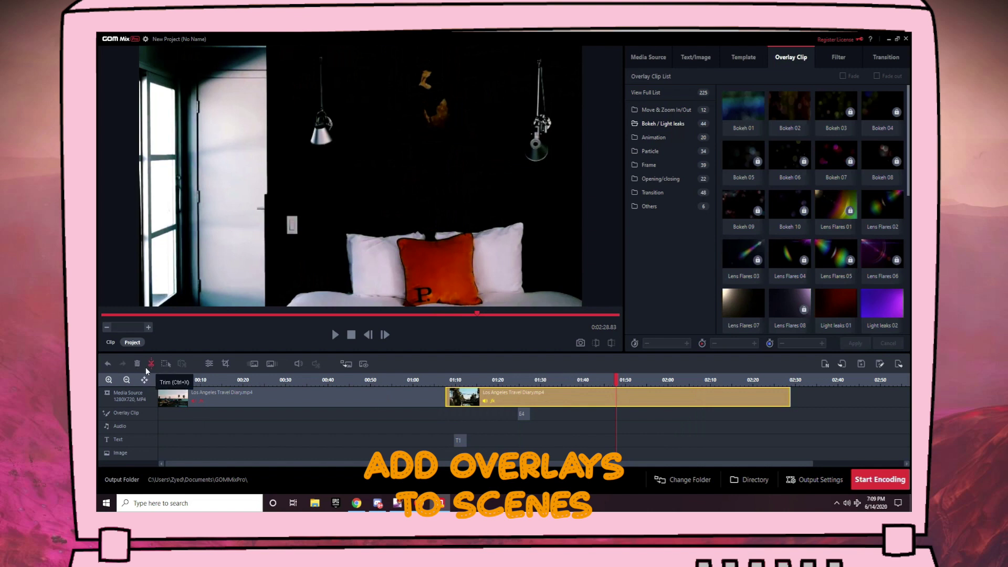
key("ctrl+x")
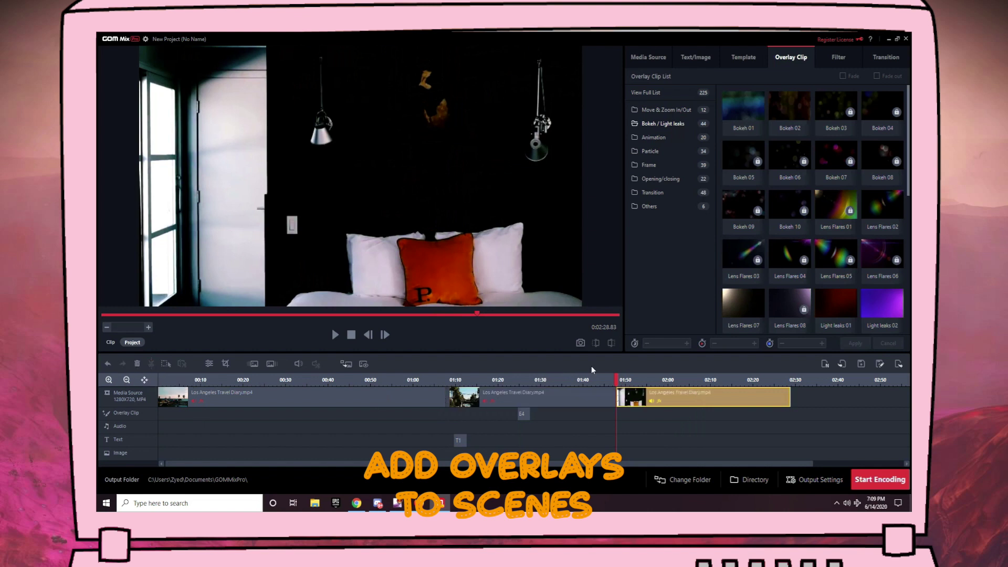
left_click(636, 381)
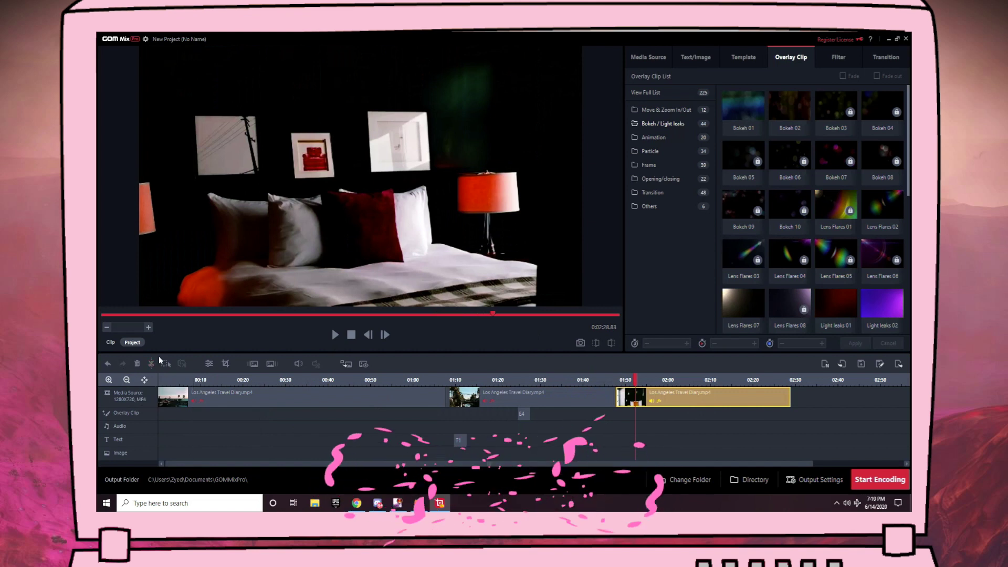
left_click(156, 367)
- Preview the Bokeh 01 overlay on the short middle segment at about 01:50, apply Bokeh 02 instead, and play it back
left_click(624, 404)
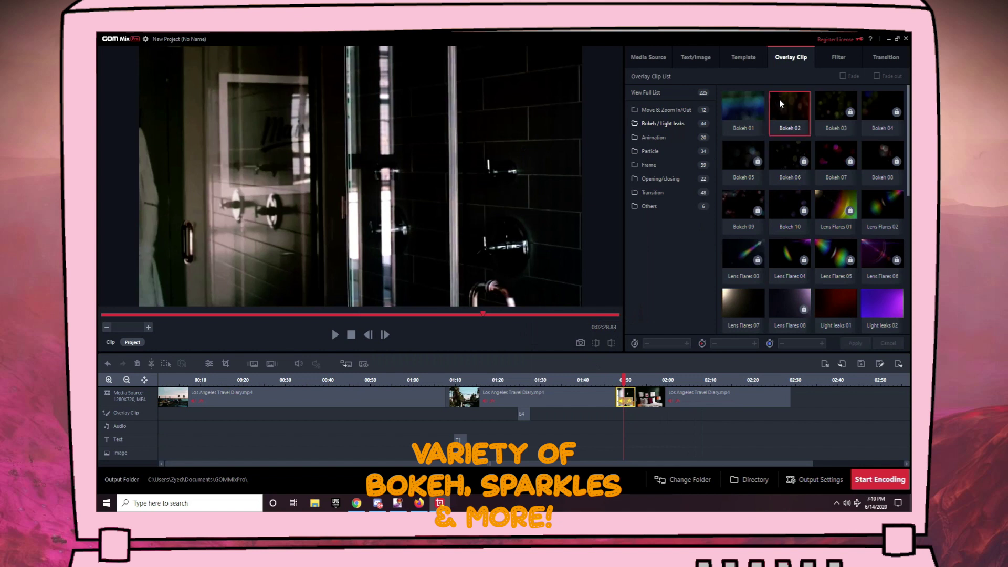
left_click(753, 107)
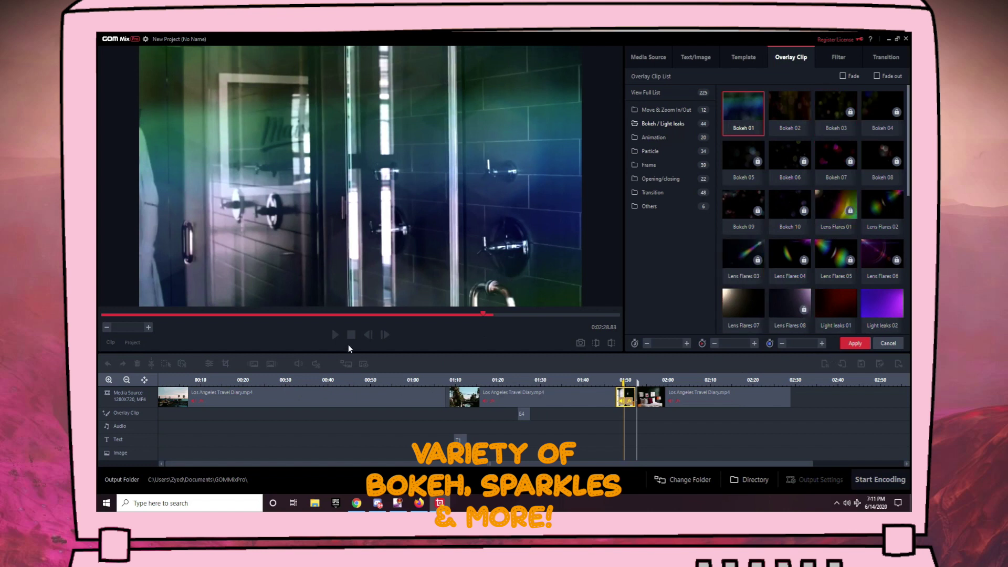
left_click(782, 110)
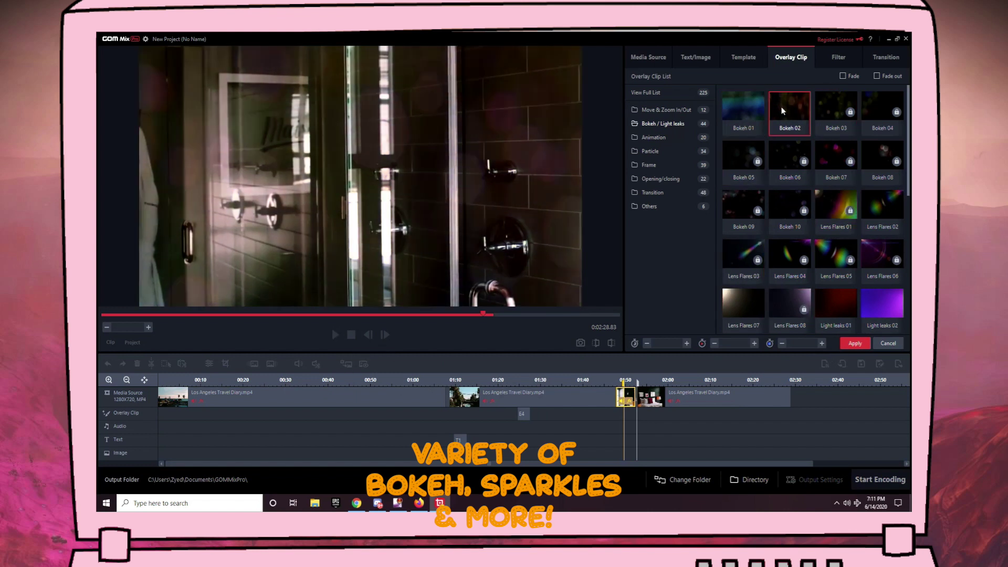
left_click(855, 344)
left_click(333, 334)
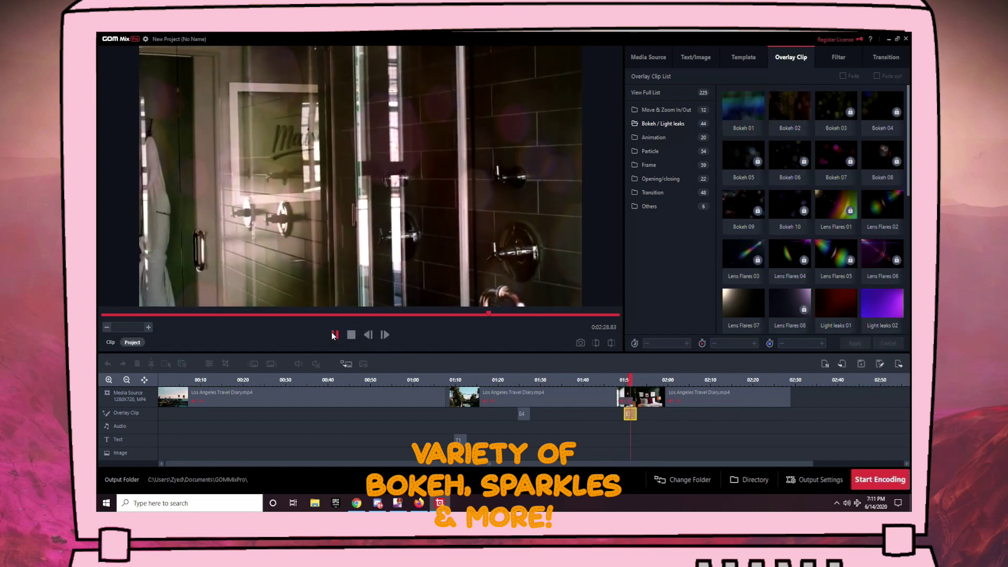
key("space")
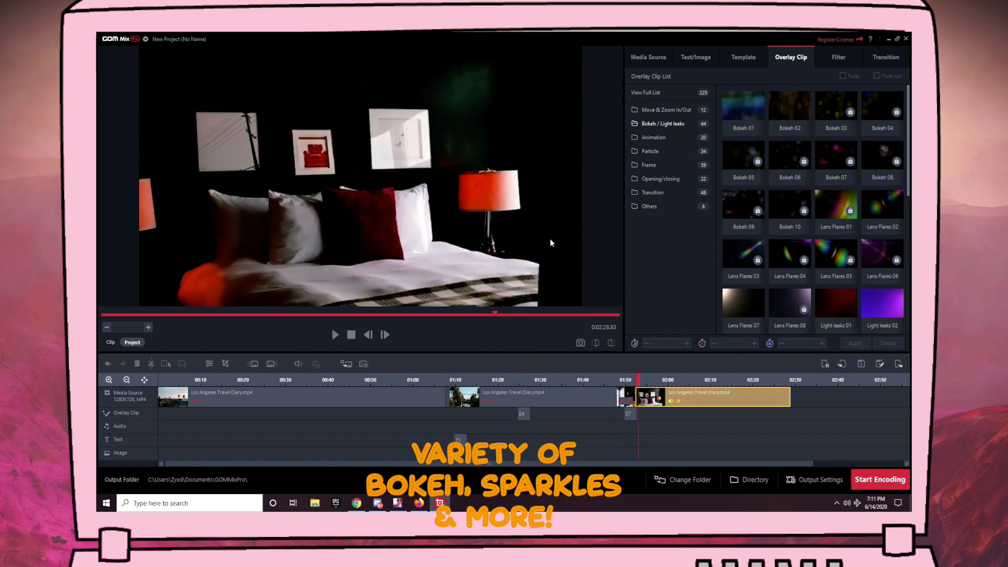
- Try out particle overlays on the bedroom scene, apply Sparkles 02 at about 01:53, and play it back
left_click(693, 166)
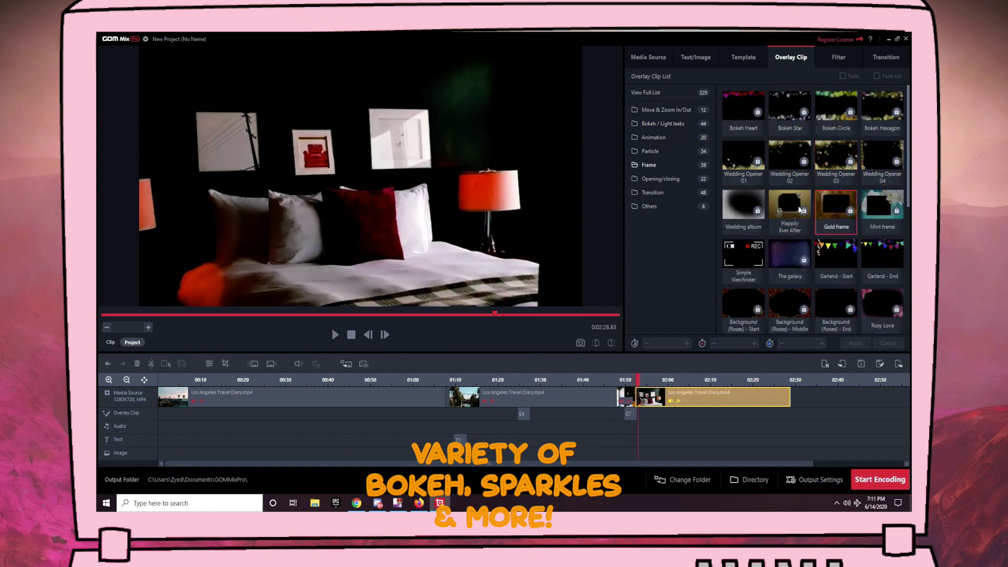
left_click(660, 153)
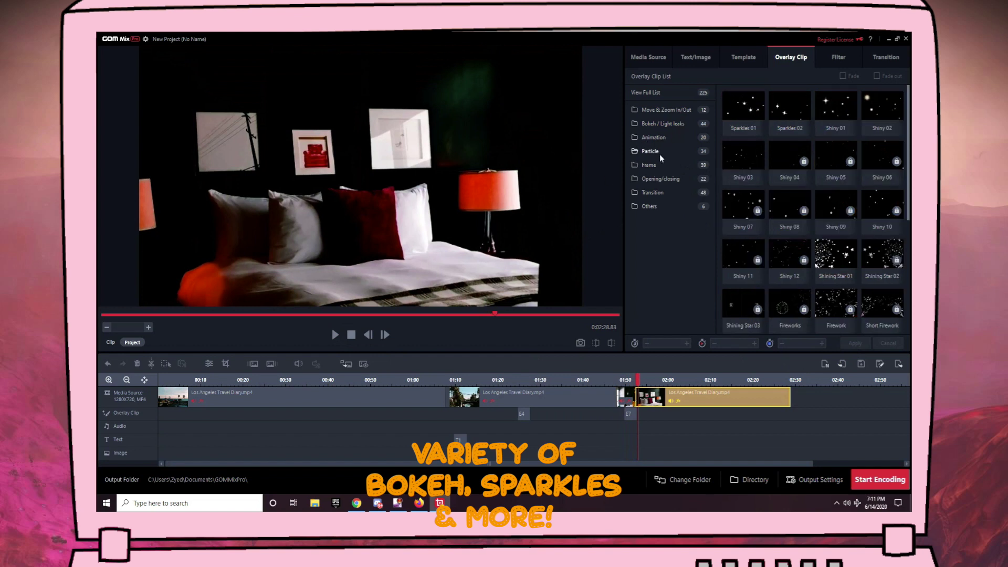
left_click(754, 118)
left_click(782, 108)
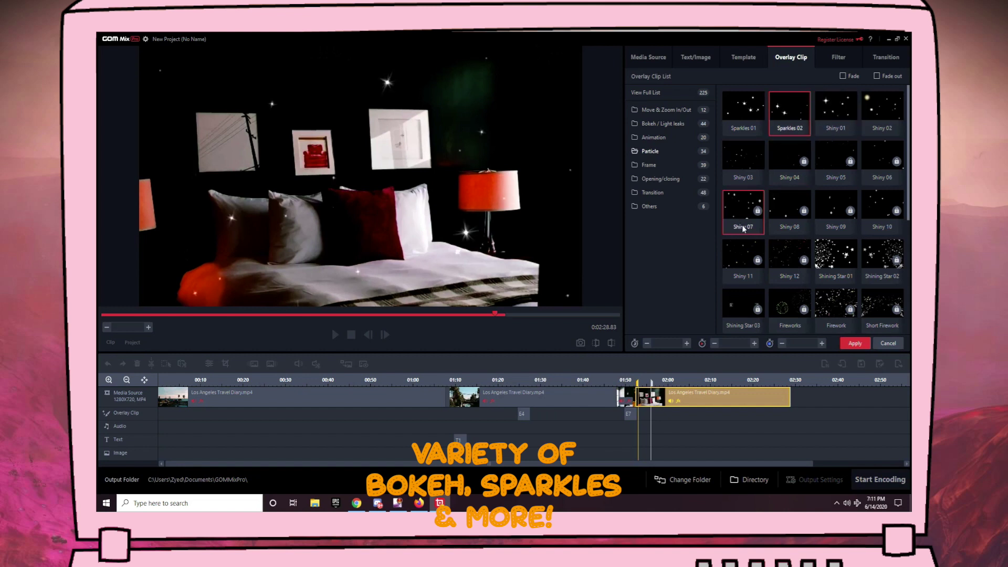
left_click(738, 149)
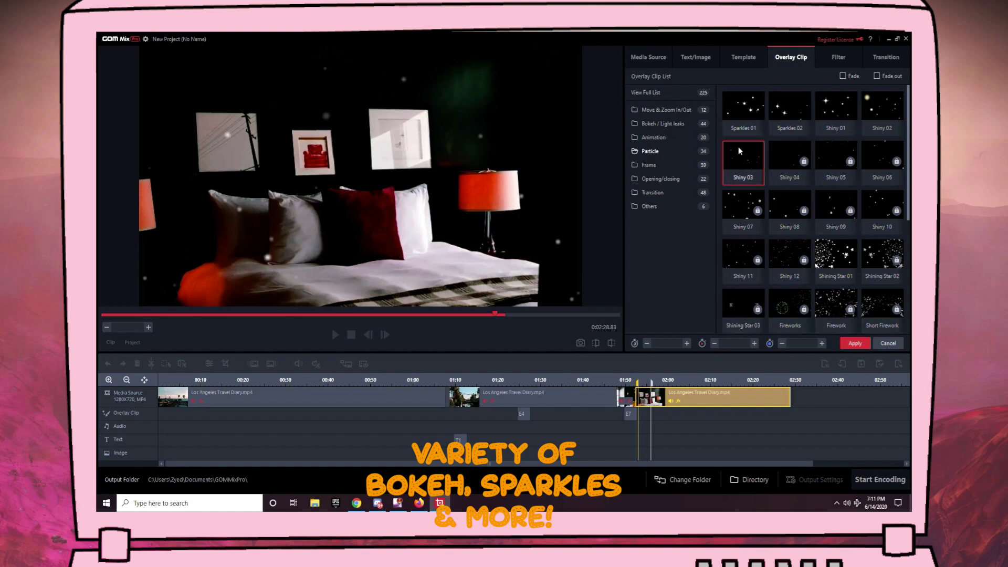
left_click(834, 310)
left_click(856, 345)
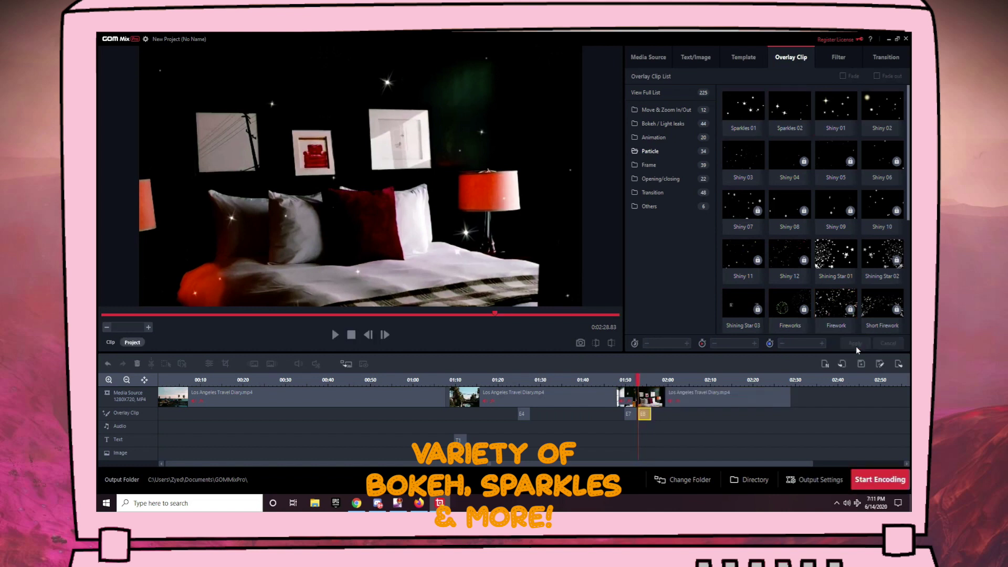
left_click(335, 335)
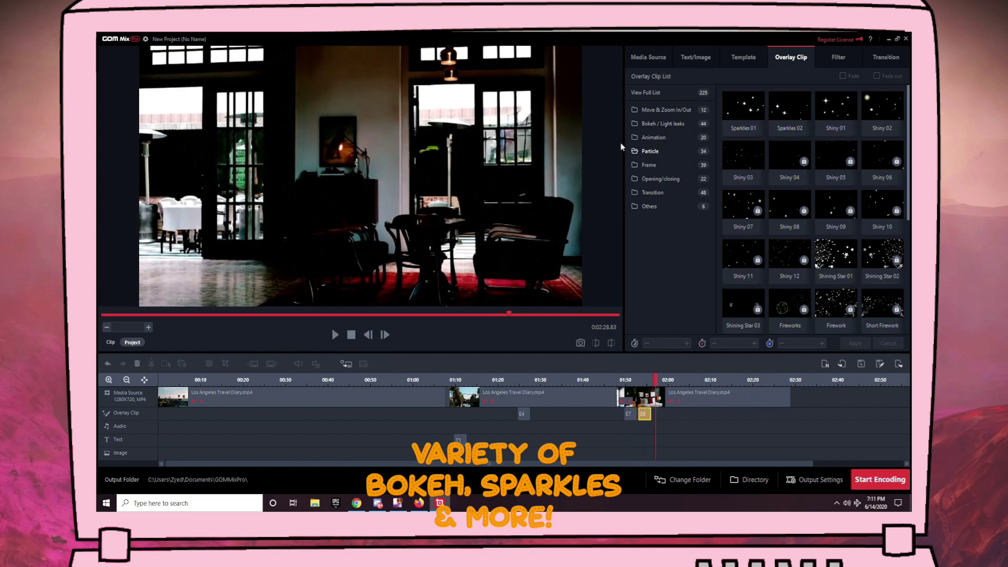
- Browse the other overlay categories, apply the Colorful 09 transition overlay at about 01:57, and play it back
left_click(653, 137)
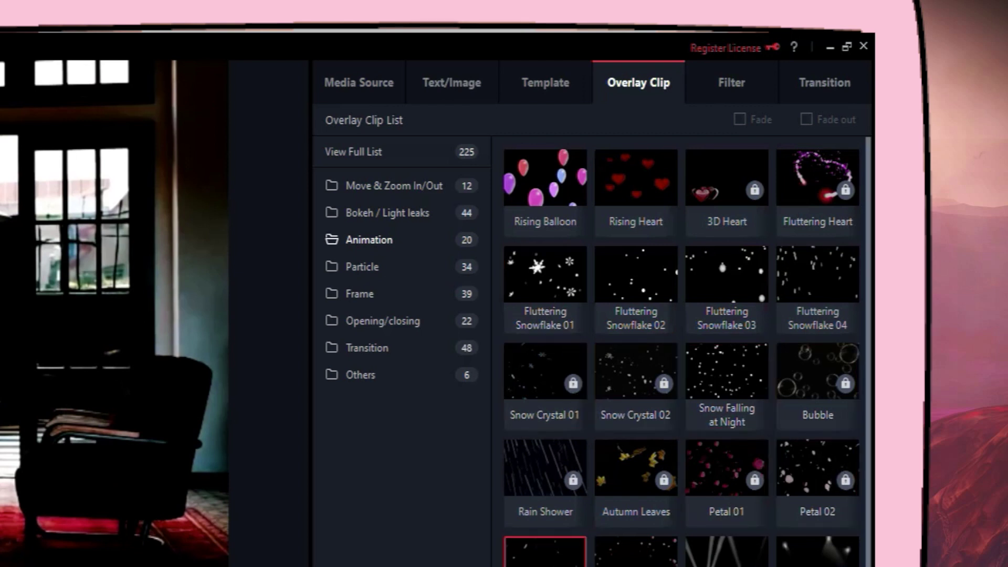
left_click(368, 321)
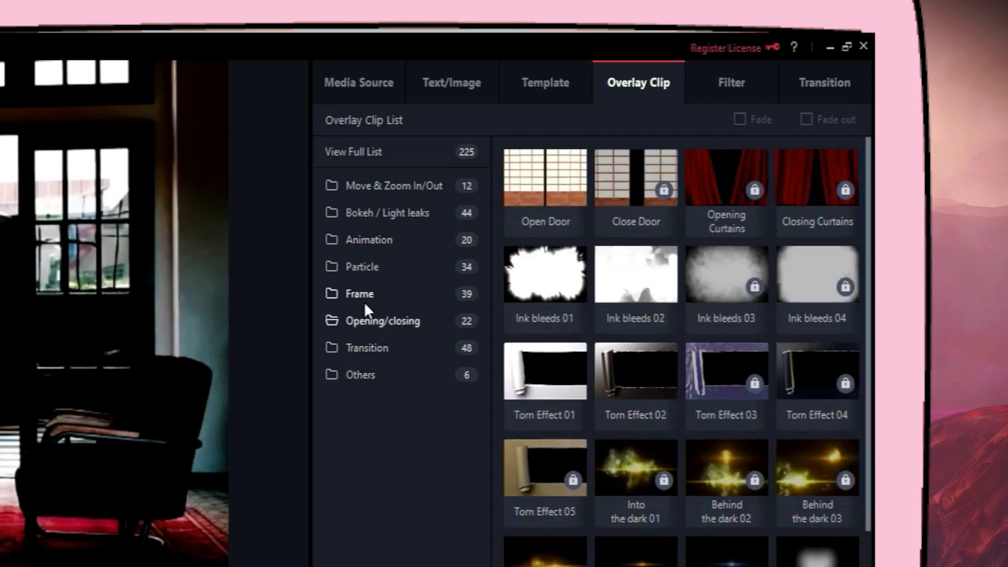
left_click(363, 294)
left_click(384, 188)
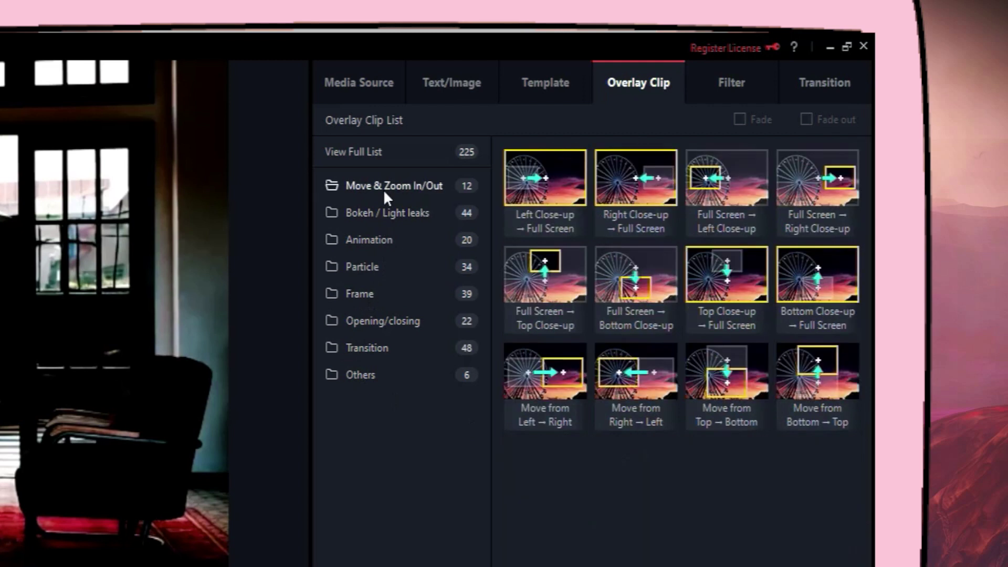
left_click(393, 338)
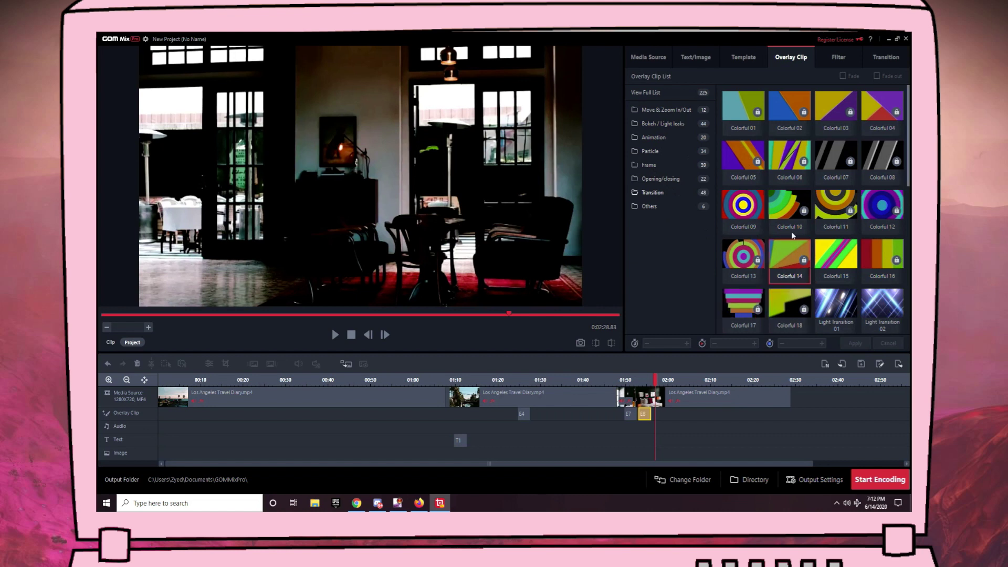
left_click(753, 211)
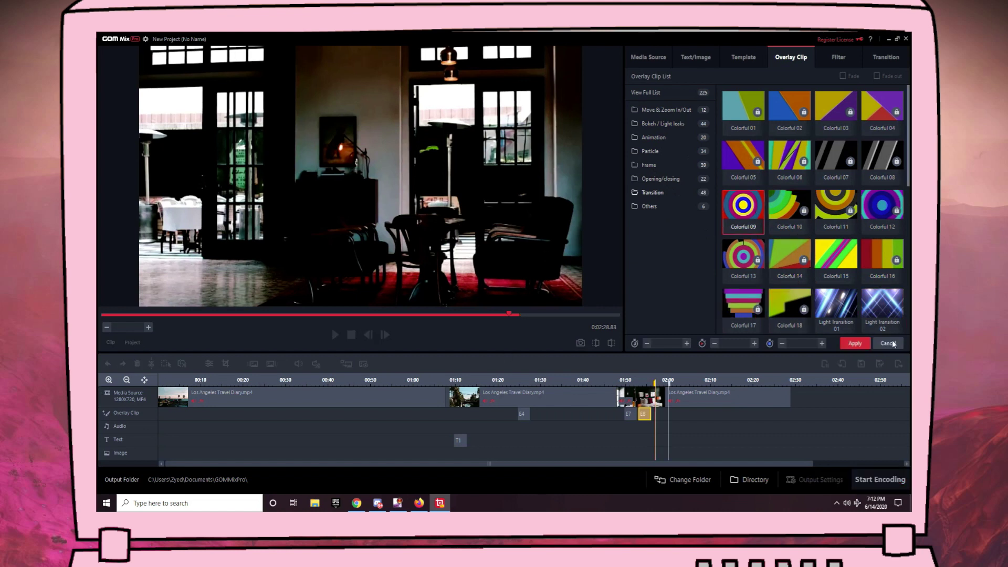
left_click(860, 347)
left_click(335, 335)
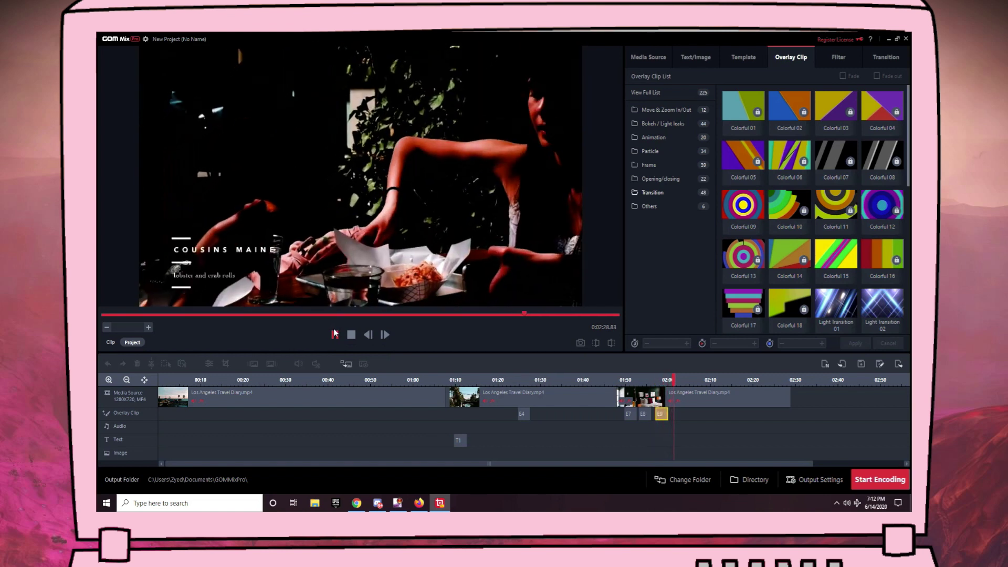
- Select the last clip at about 02:11 and look over the available filters and video transitions
left_click(714, 398)
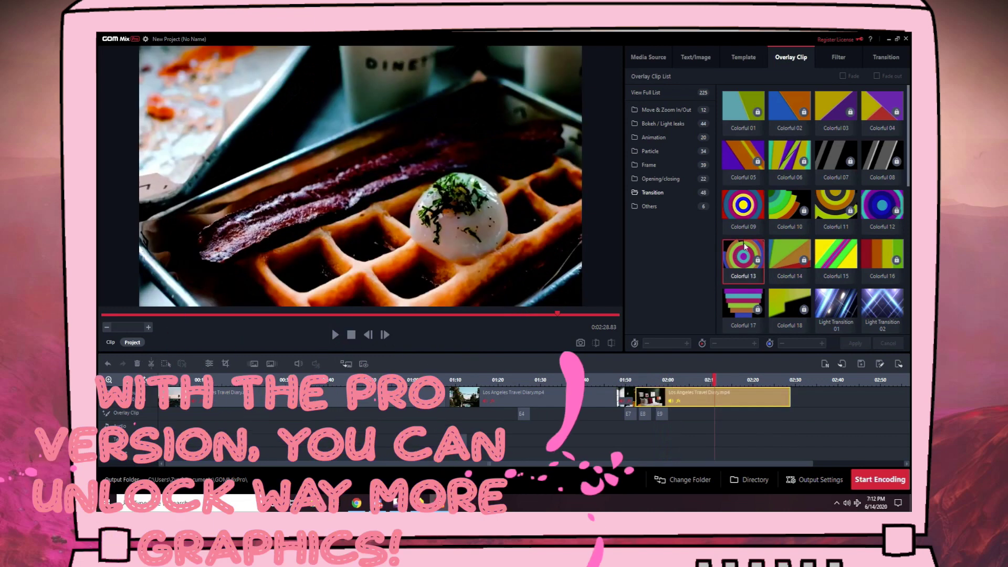
left_click(838, 56)
left_click(884, 57)
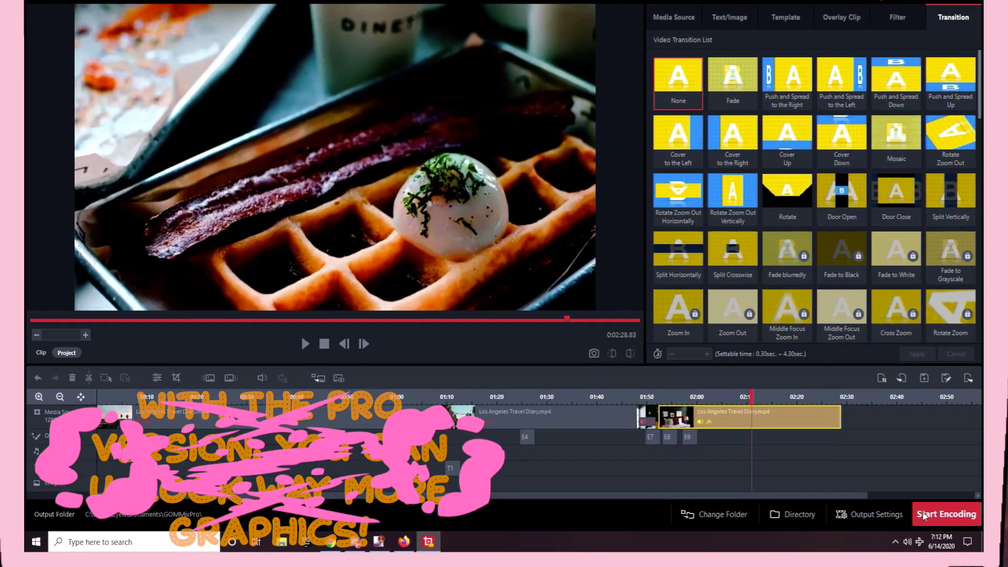
- Inspect the encoding dialog without starting the export, and review the screen sizes offered in the output settings
left_click(924, 516)
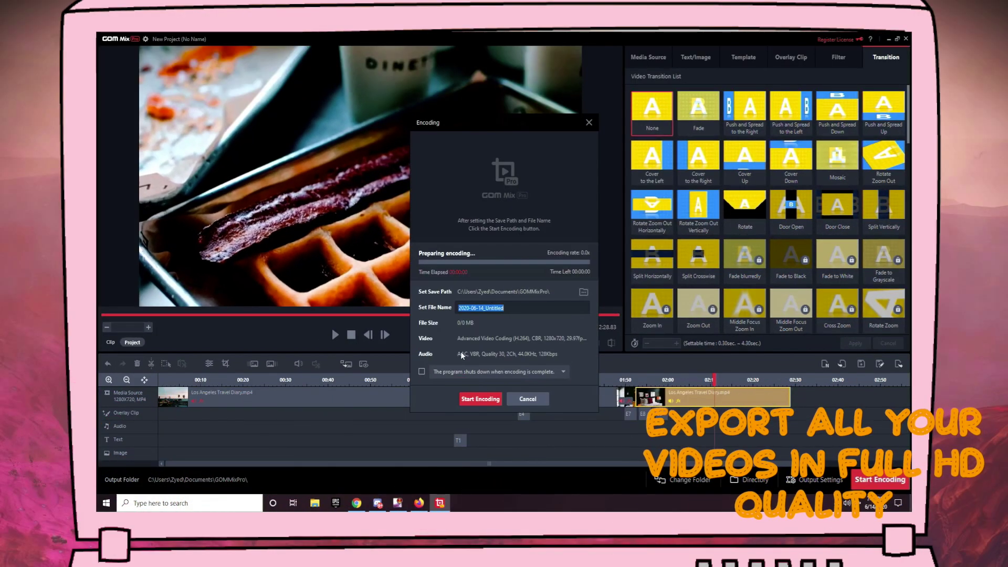
left_click(589, 122)
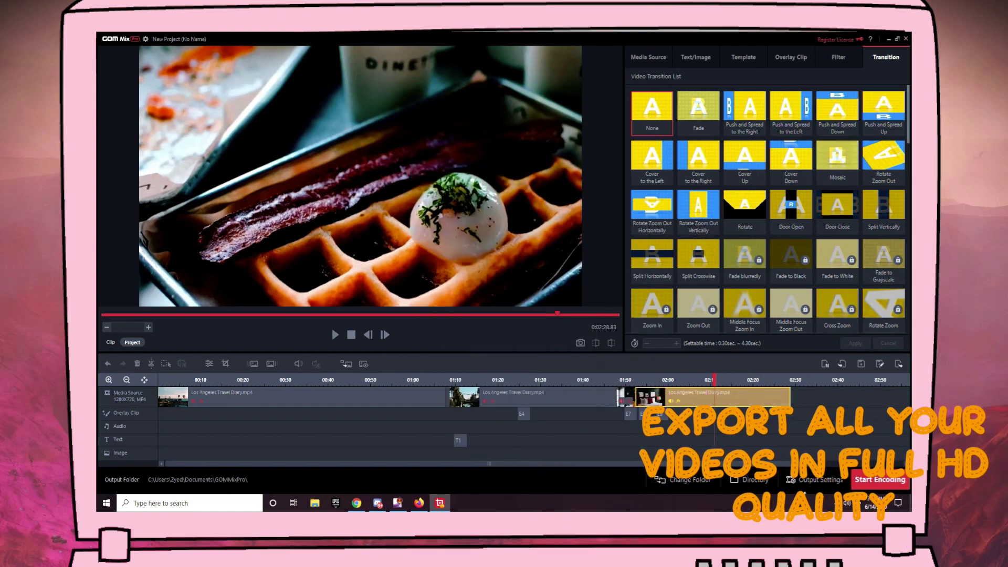
left_click(817, 479)
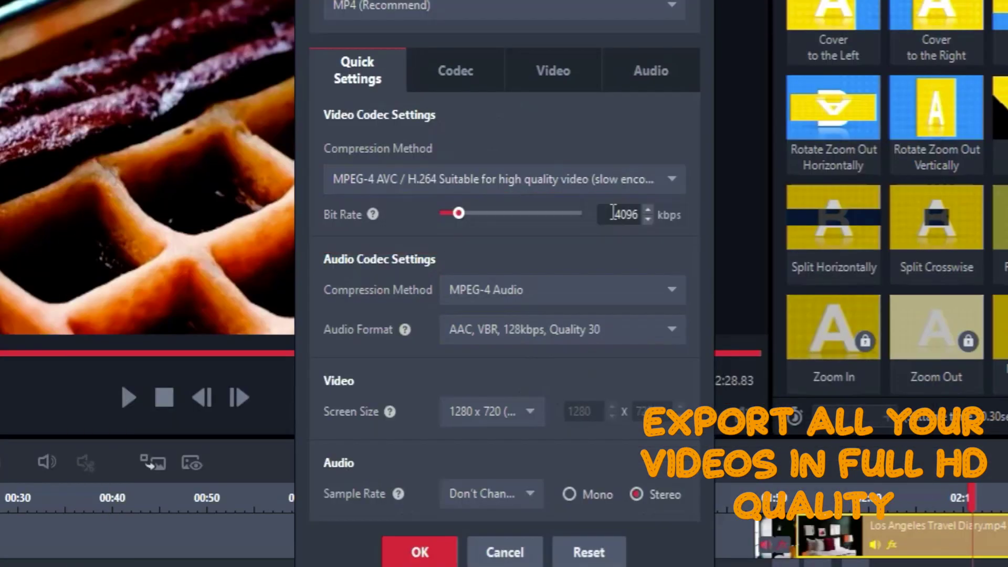
left_click(524, 419)
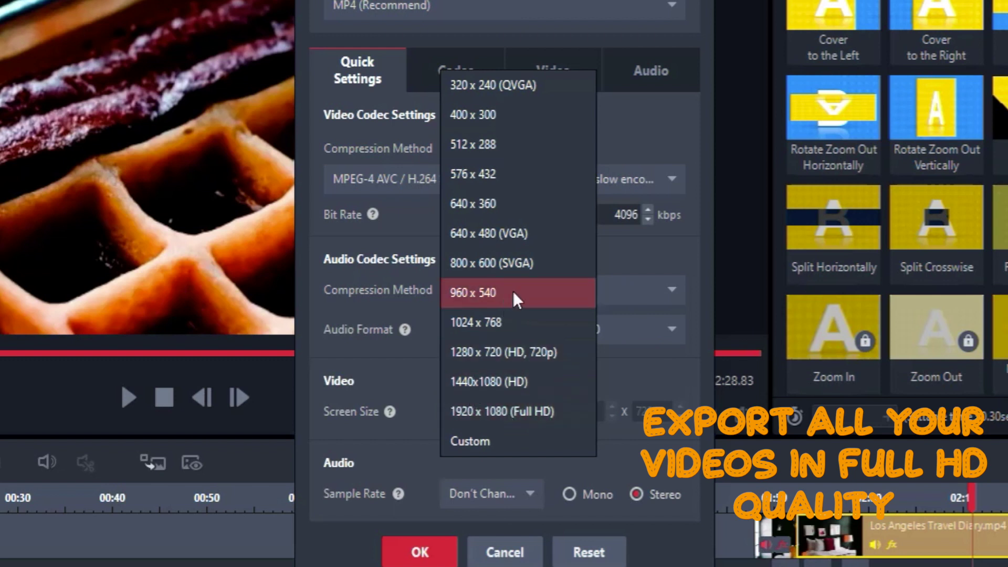
left_click(605, 473)
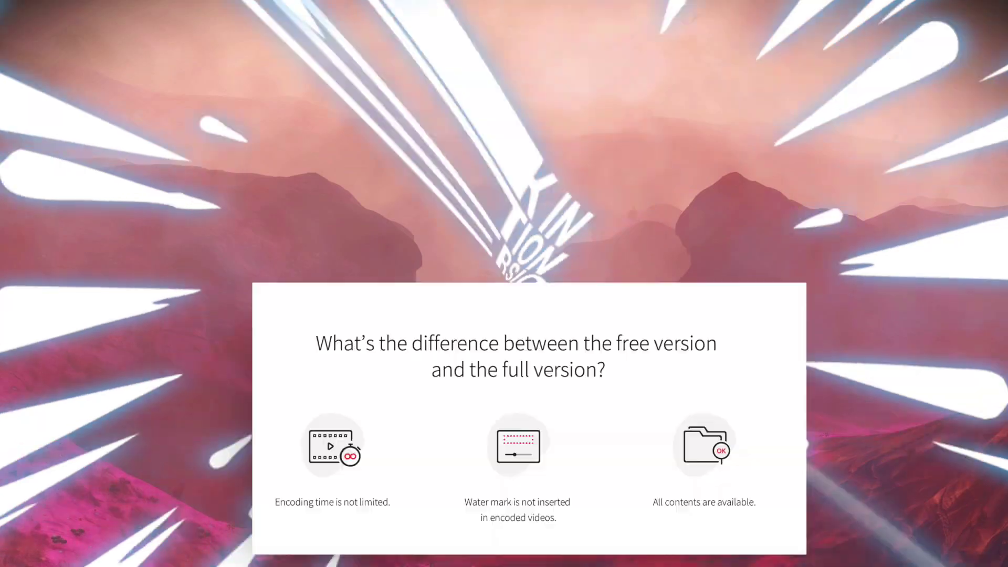